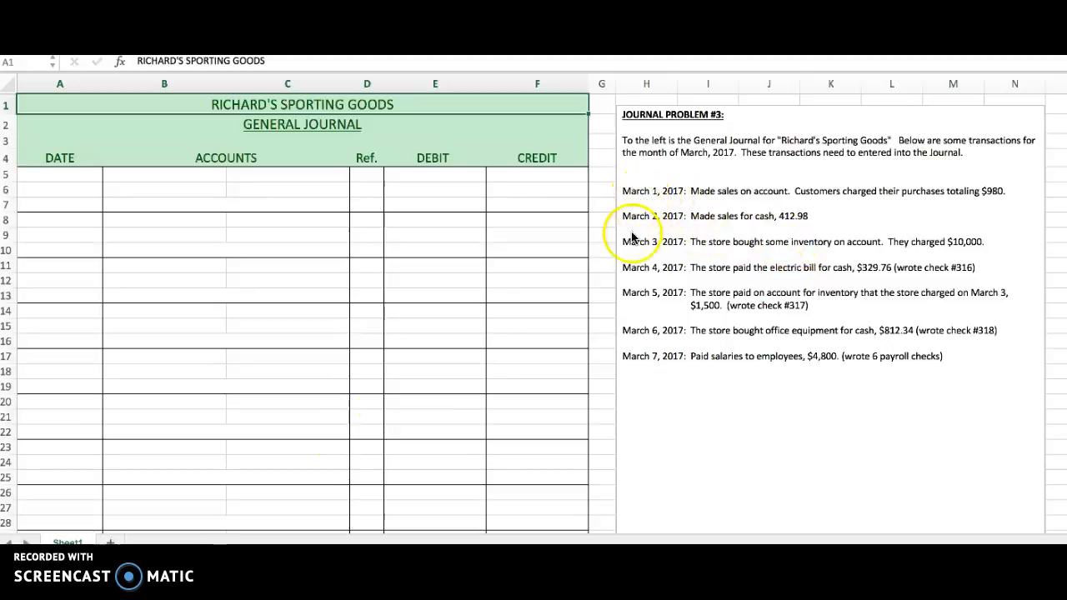
Start the first journal entry by entering the date 3/1/17 in A5 and the account Accounts Receivable in B5.
click(87, 175)
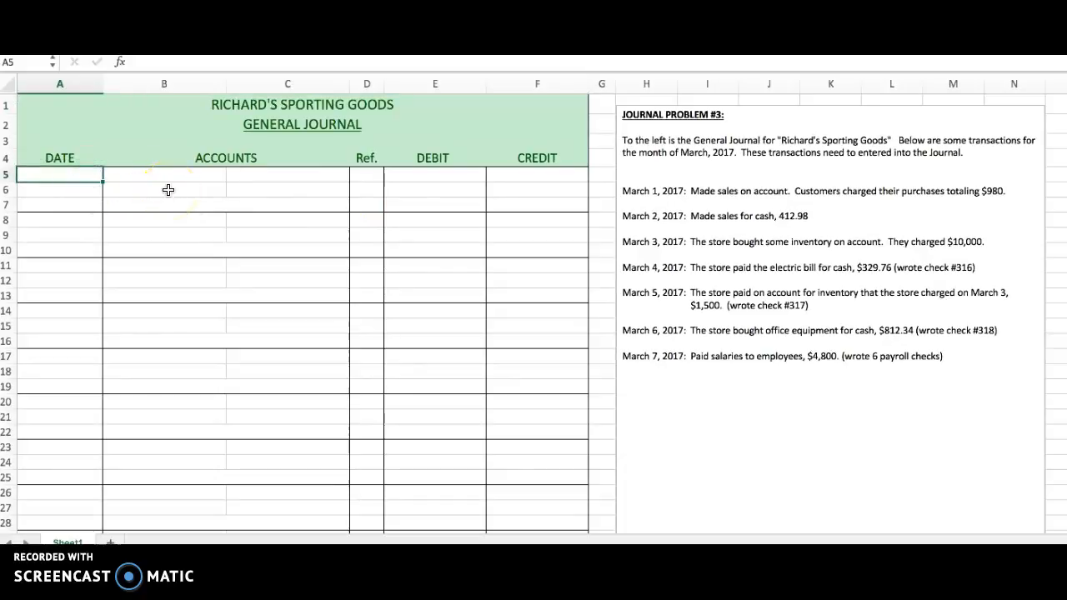
text(3/1/17)
key(Tab)
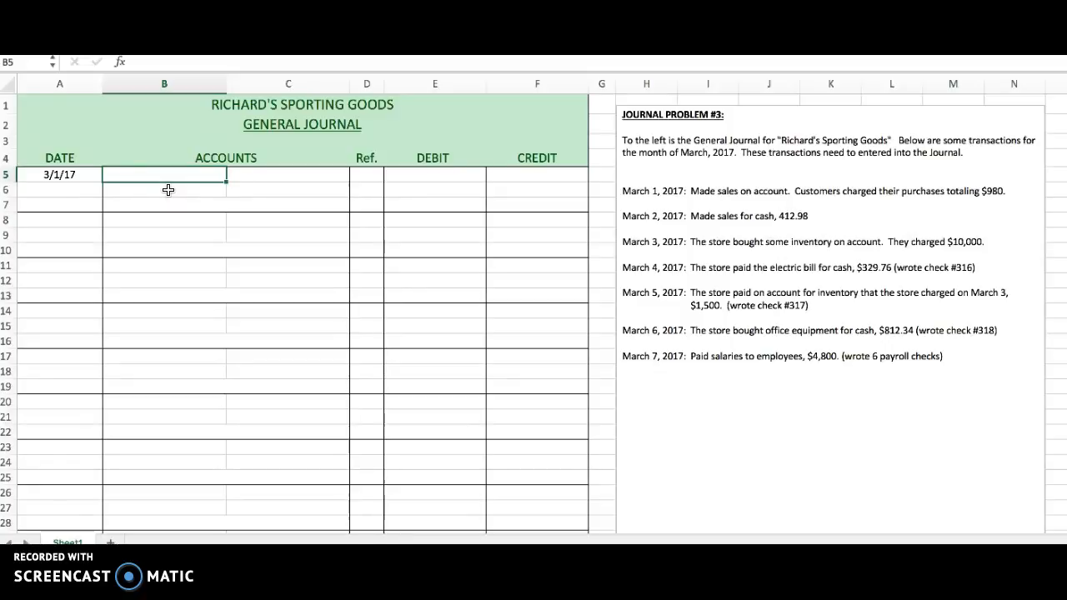
text(Acco)
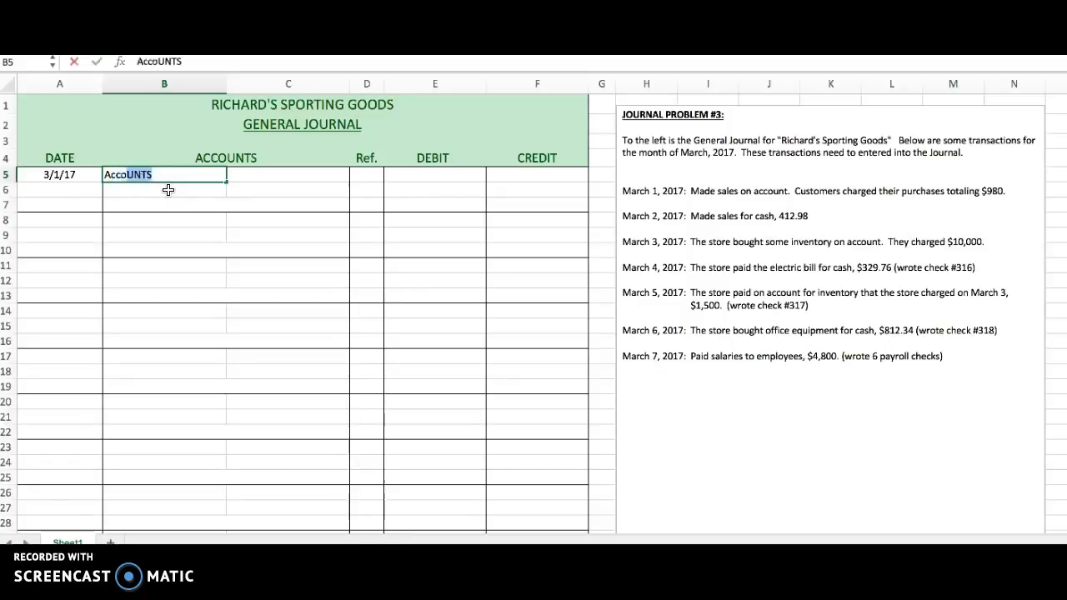
text(unts Receivable)
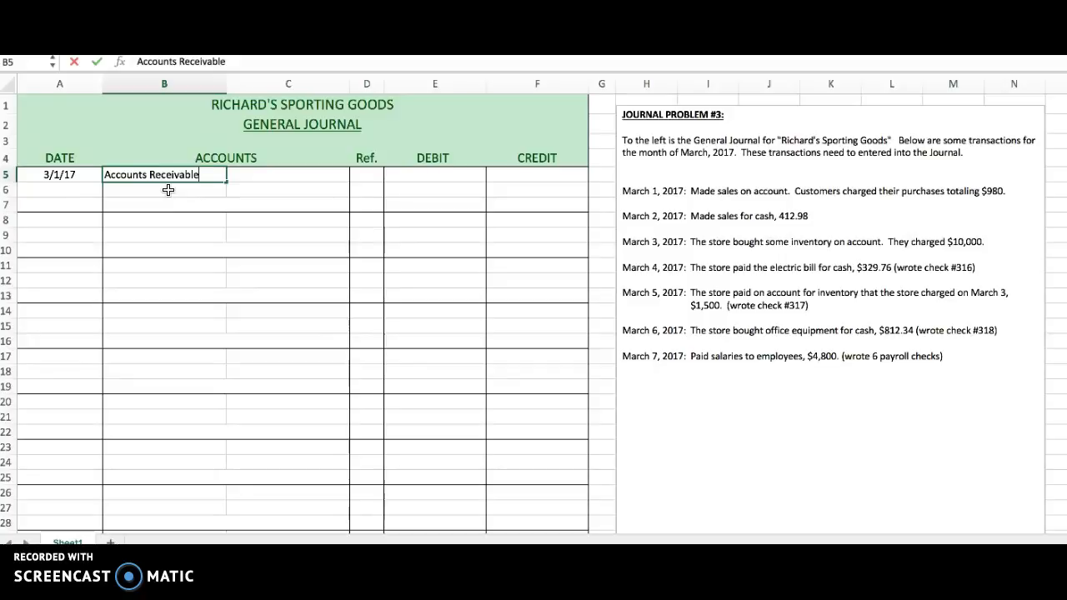
Enter a debit of 980 for Accounts Receivable in E5.
key(Tab)
key(Tab)
key(Tab)
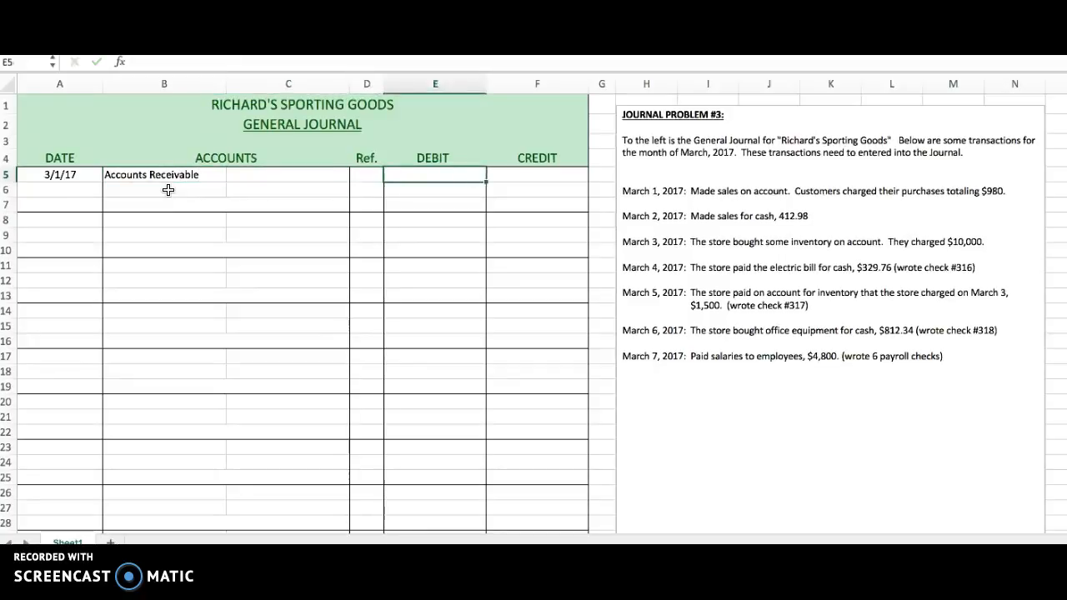
text(980)
key(Return)
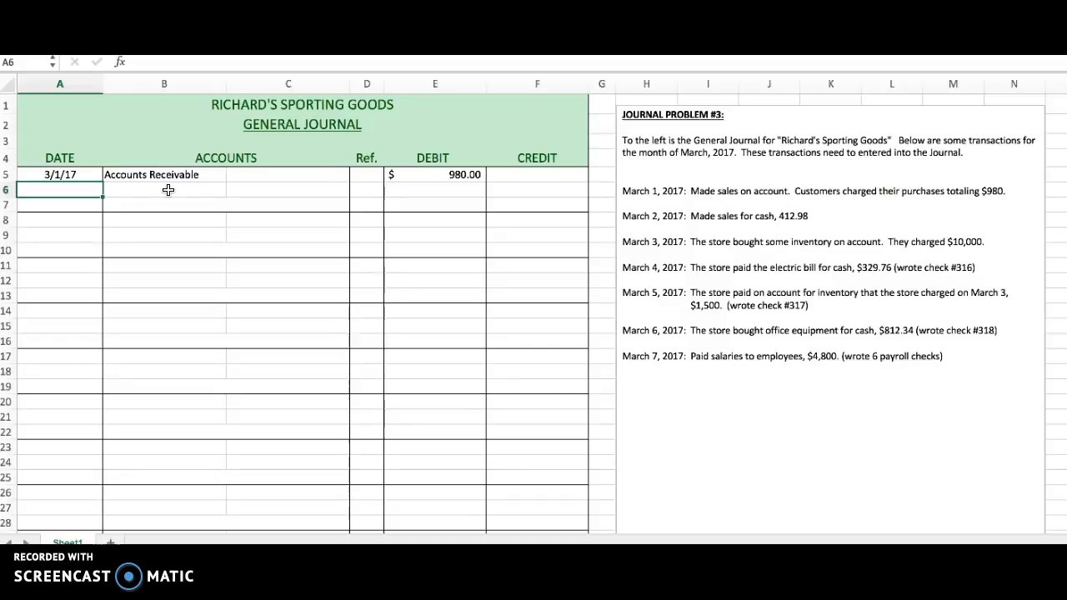
Record the credit line in row 6 with the account Sales in C6 and a credit of 980 in F6.
key(Tab)
key(Tab)
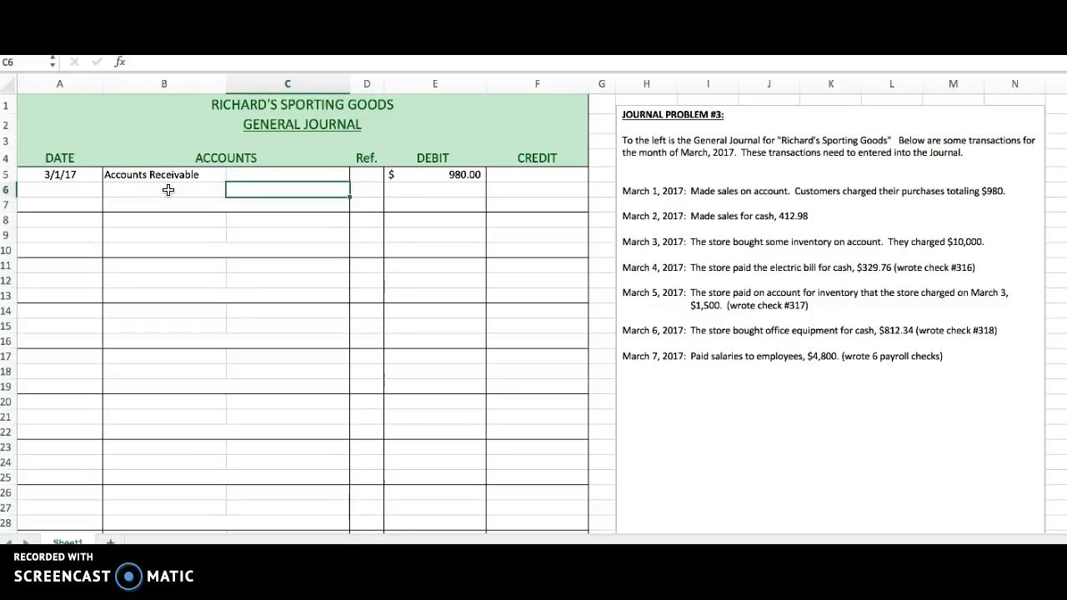
text(Sales)
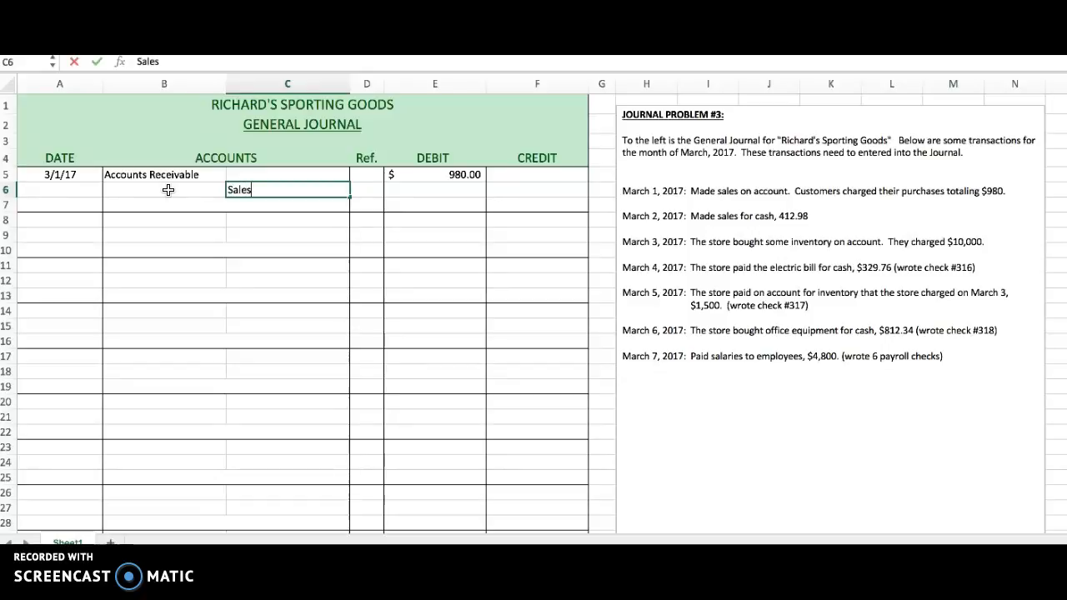
key(Tab)
key(Tab)
key(Tab)
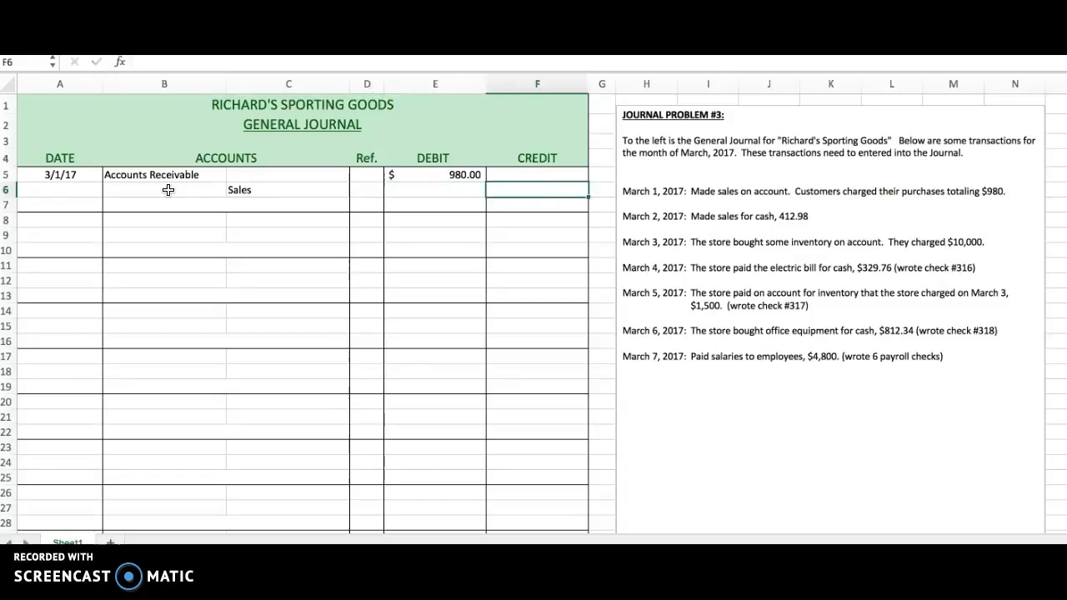
text(980)
key(Return)
key(Return)
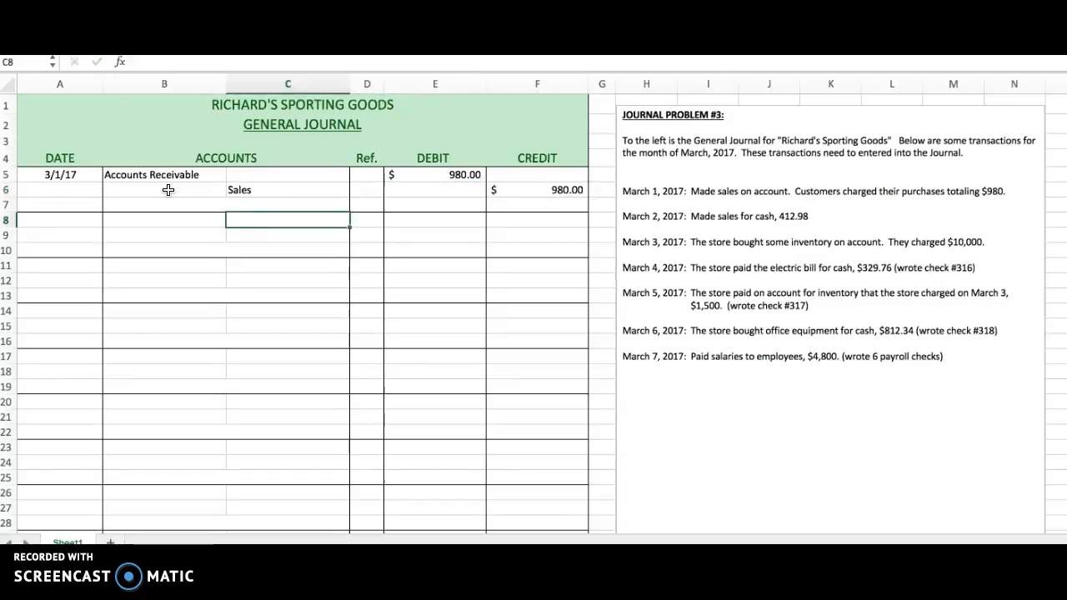
Add the explanation "made sales on account" in row 7 beneath the March 1 entry.
key(Up)
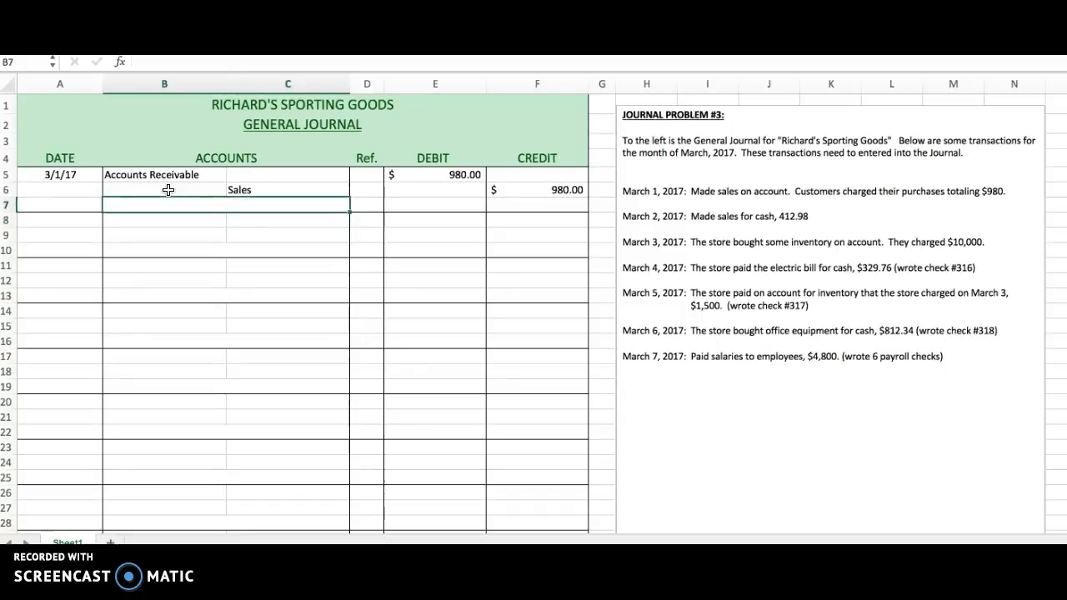
text(made sales on account)
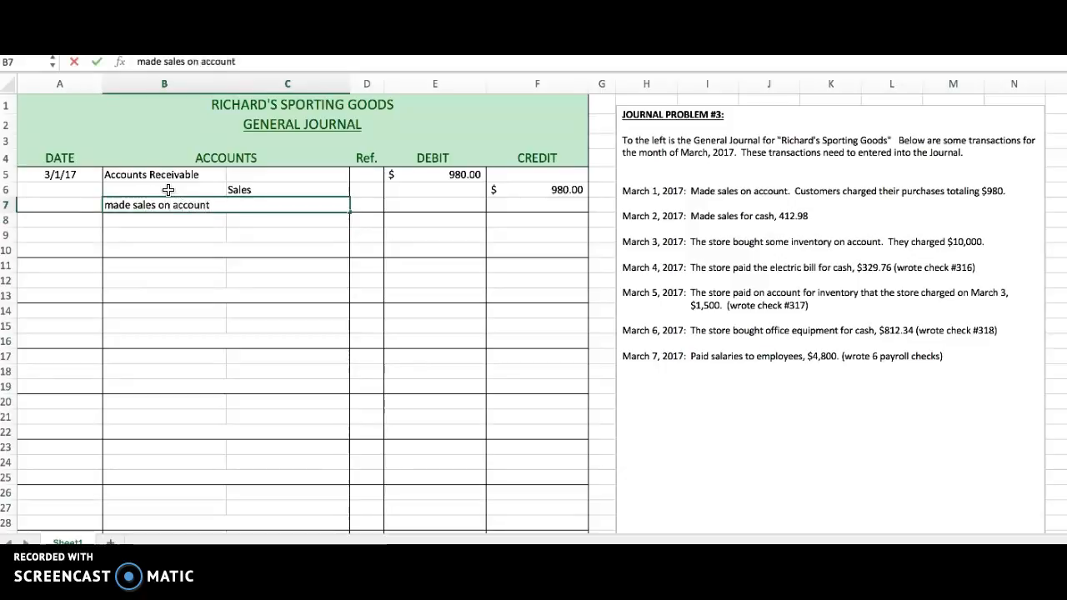
key(Tab)
Review the March 1 entry, checking the Accounts Receivable debit against the Sales credit.
key(Down)
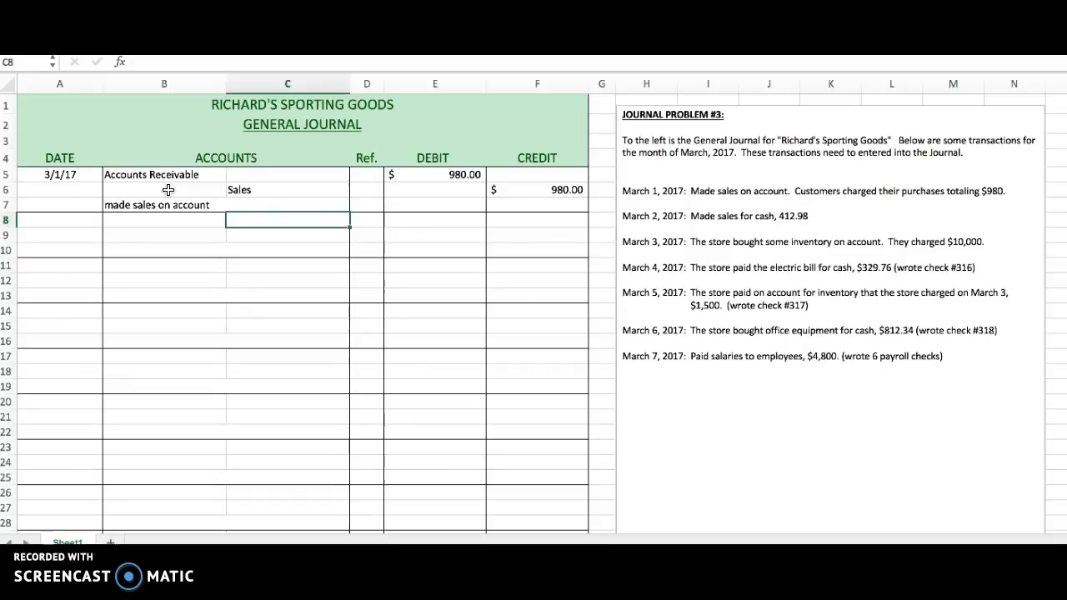
key(Left)
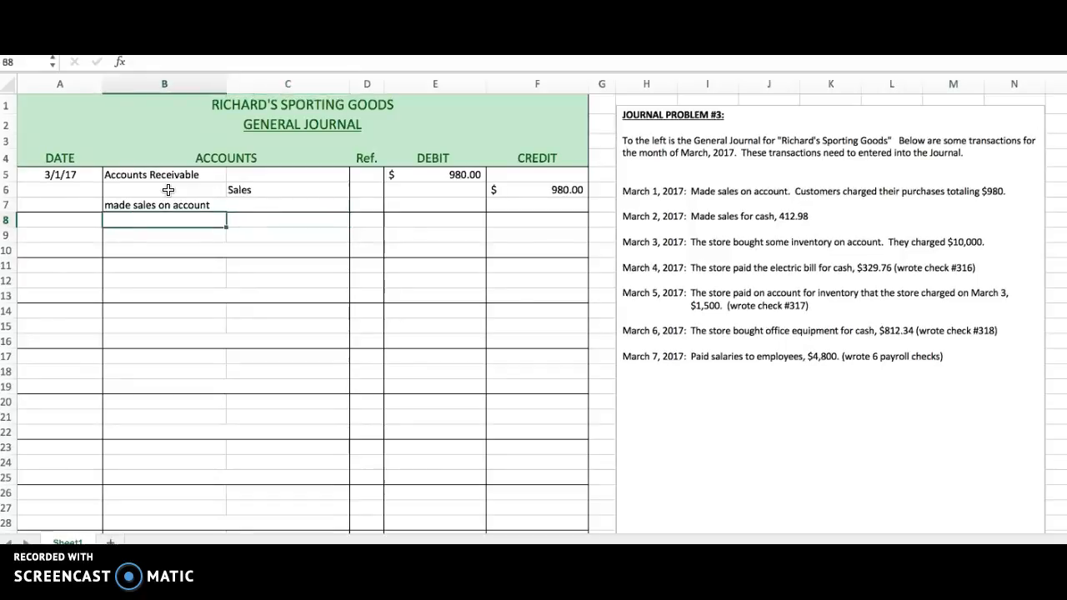
key(Up)
key(Up)
key(Up)
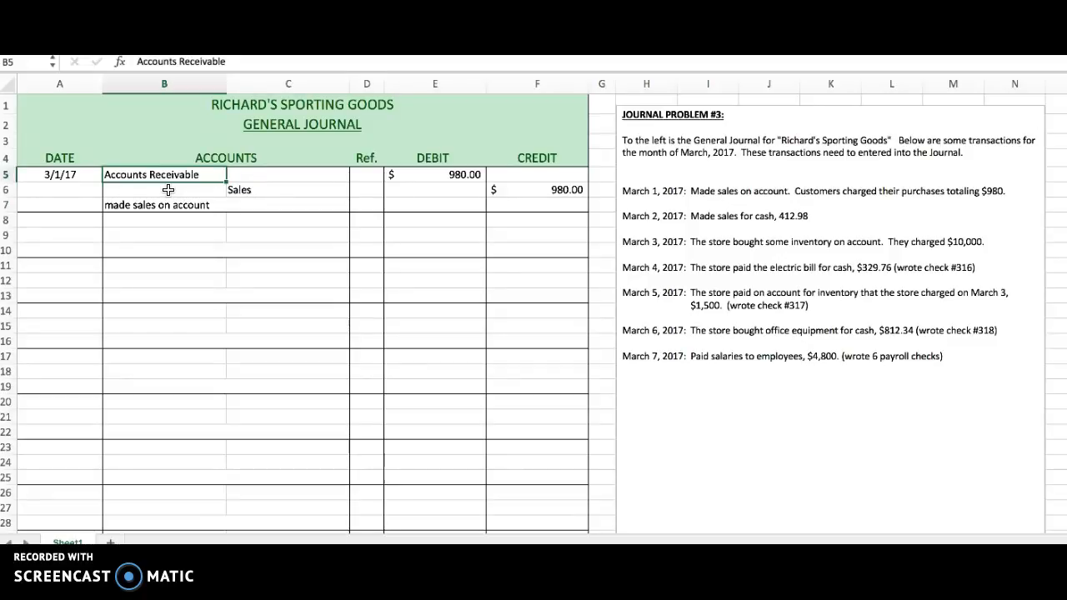
key(Right)
key(Right)
key(Right)
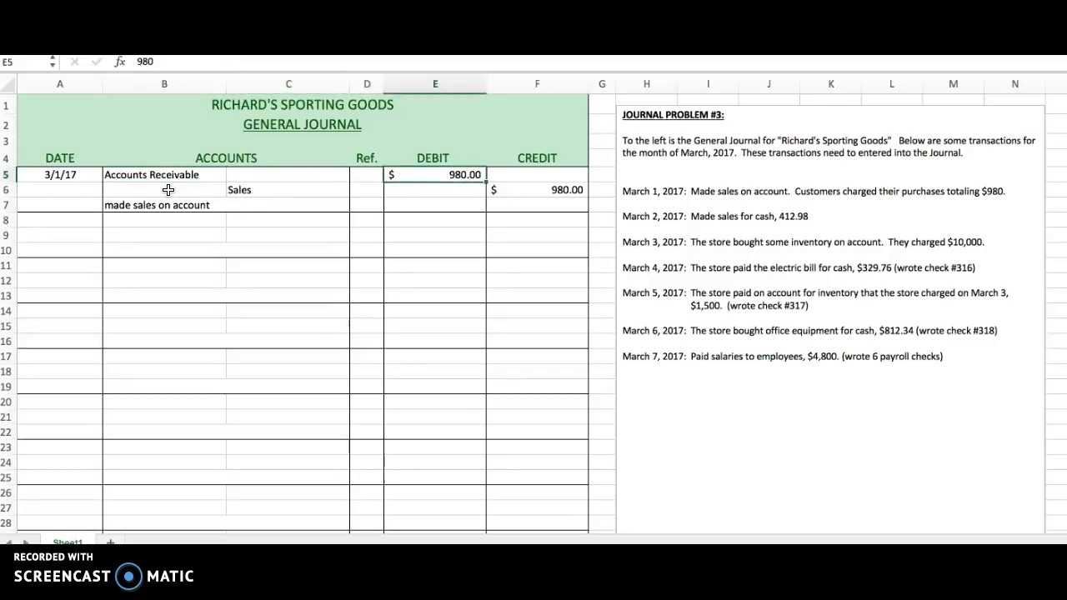
key(Down)
key(Left)
key(Left)
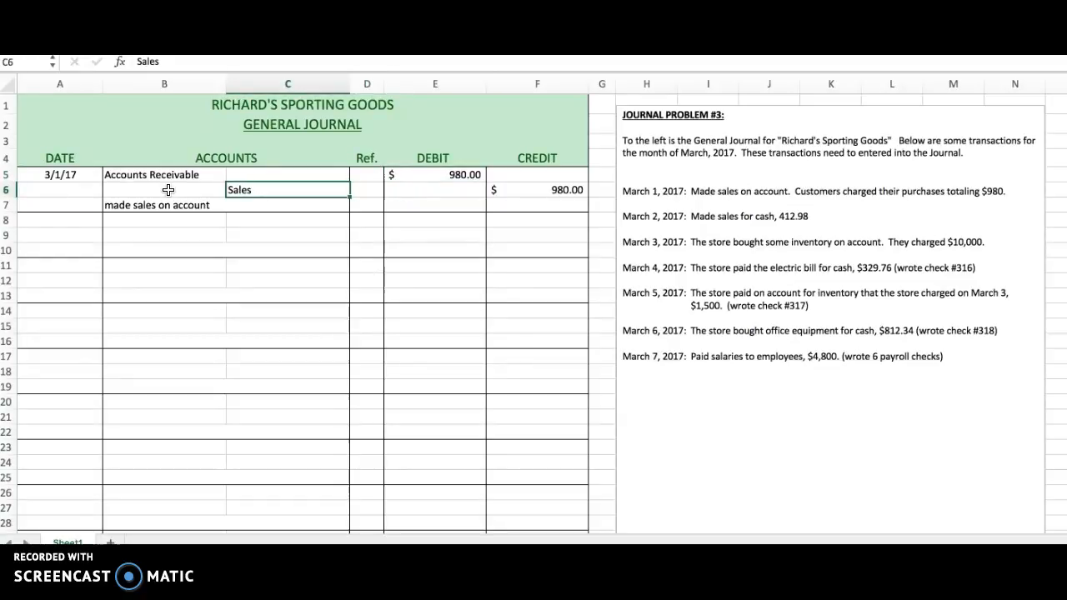
scroll(168, 190, right, 4)
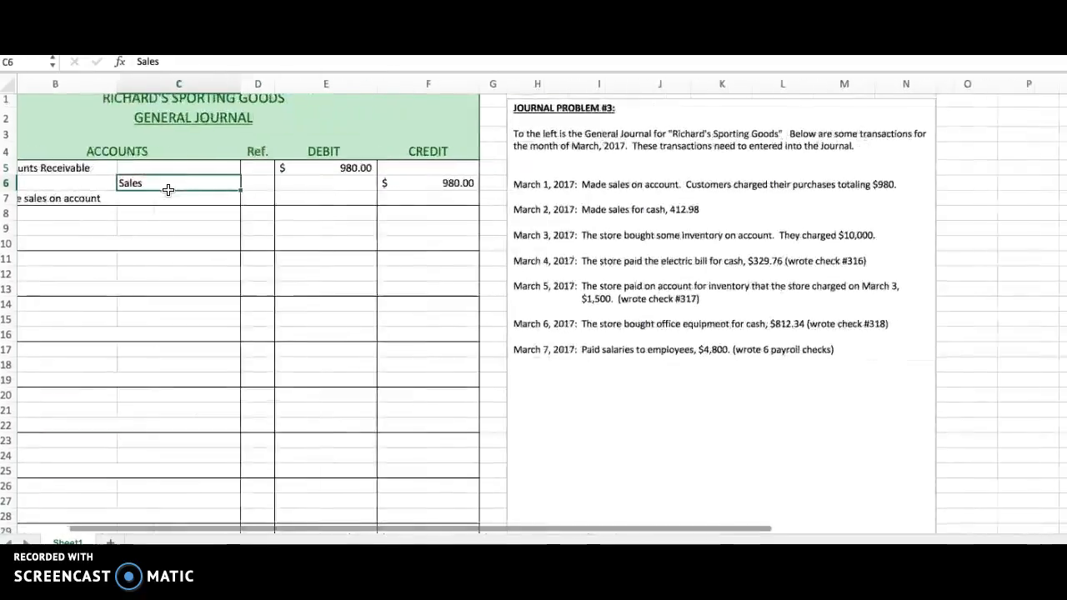
key(Left)
key(Left)
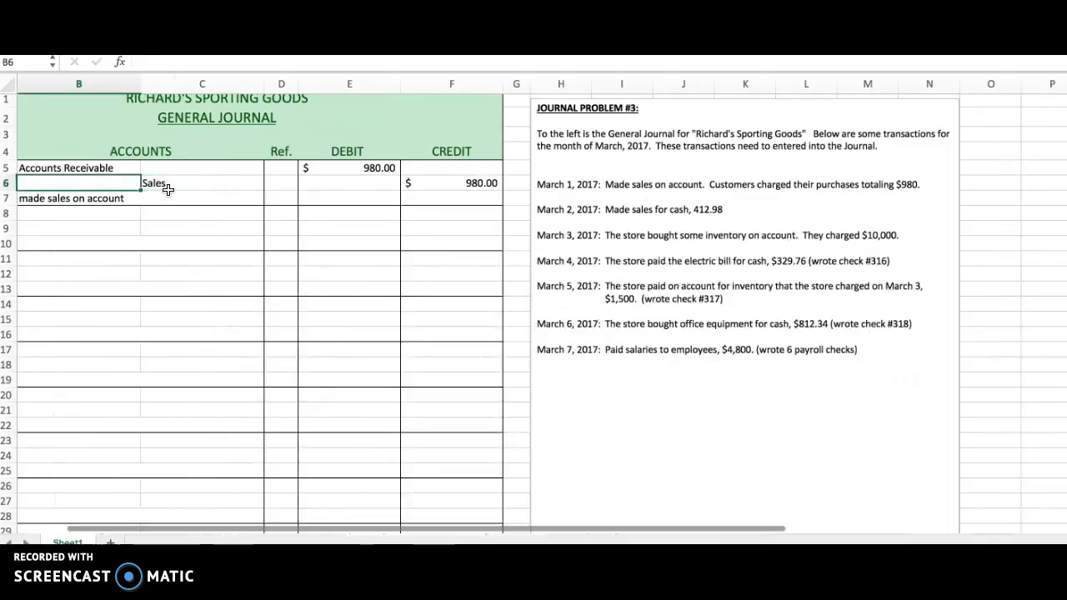
key(Right)
key(Right)
key(Right)
key(Right)
key(Right)
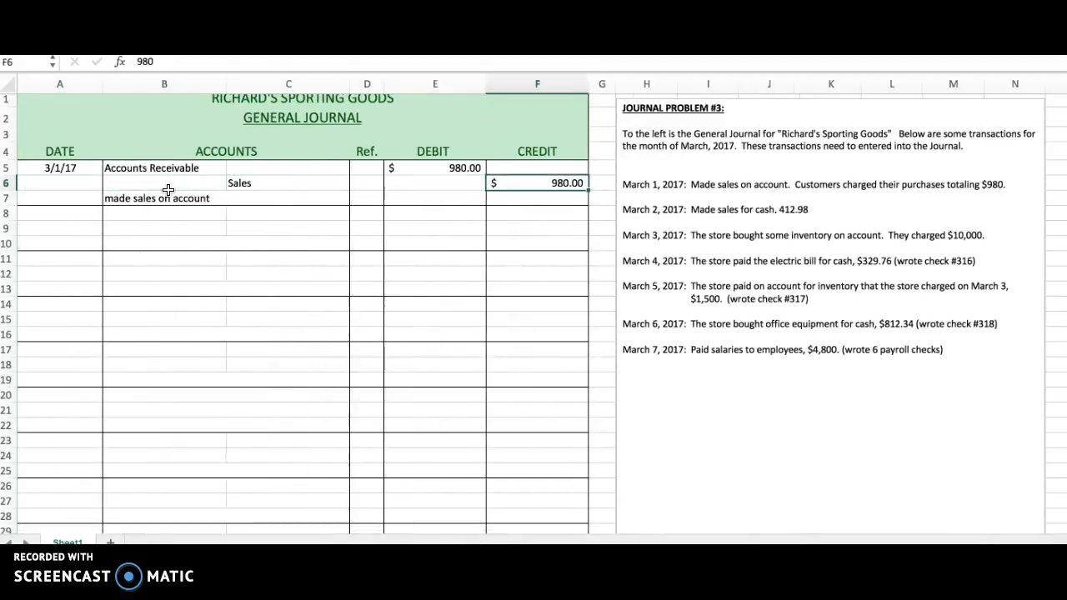
Start the second journal entry in row 8 with the date 3/2/17 and the account Cash.
key(Return)
key(Left)
key(Left)
key(Left)
key(Left)
key(Left)
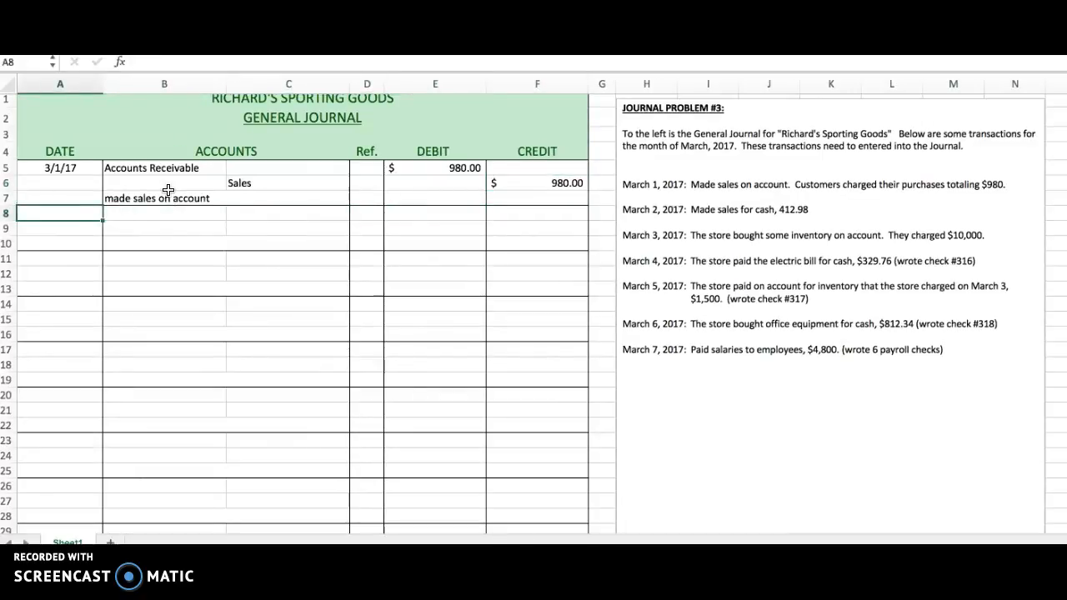
text(3)
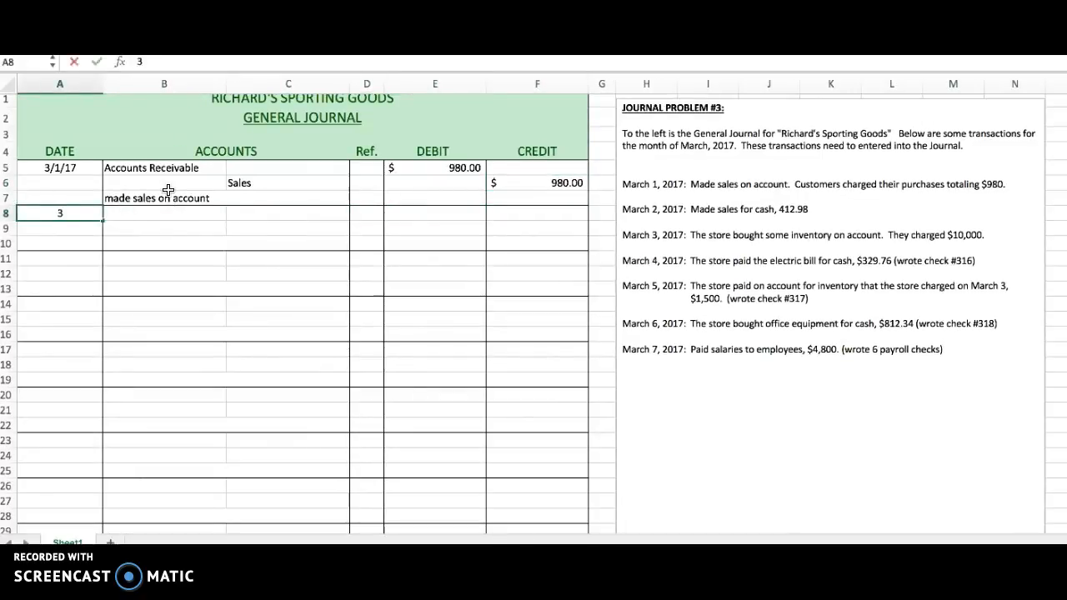
text(/2/17)
key(Tab)
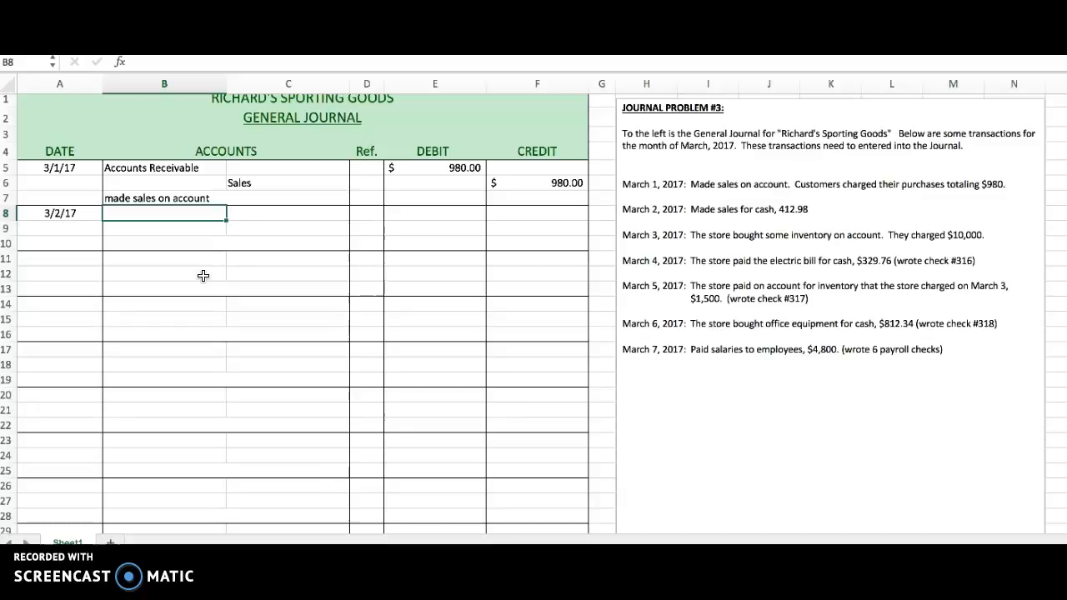
text(Cash)
Enter a debit of 412.98 for Cash in E8.
key(Tab)
key(Tab)
key(Tab)
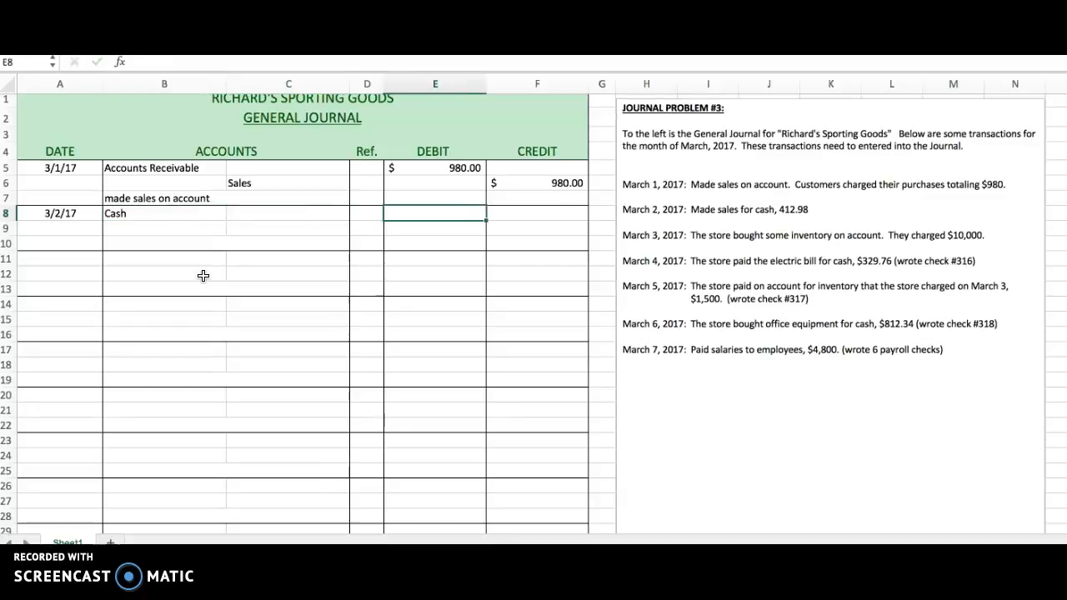
text(412.98)
key(Return)
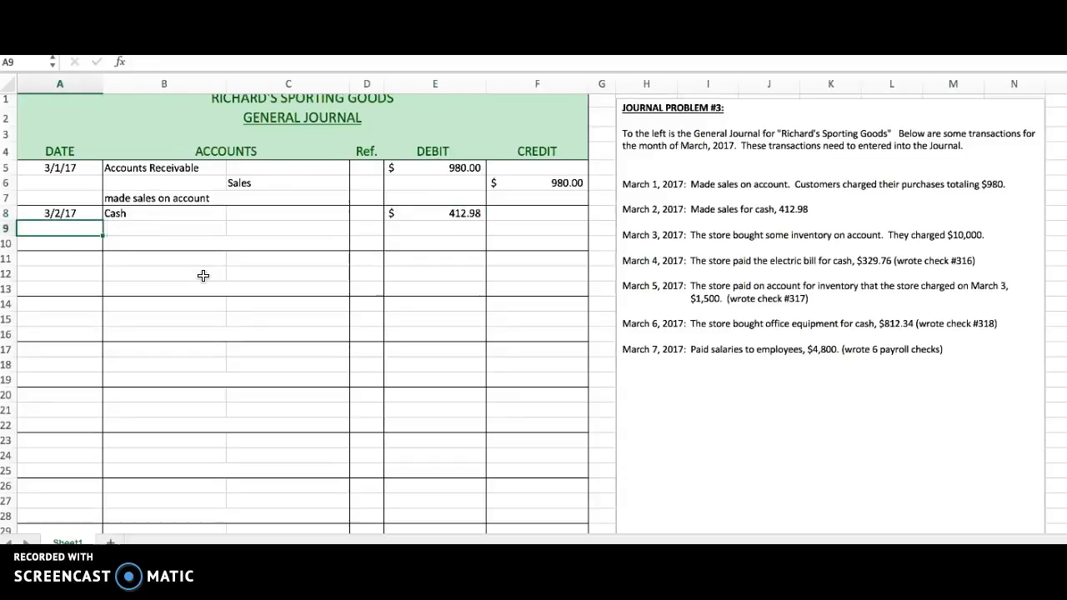
Record the credit line in row 9 with the account Sales in C9 and a credit of 412.98 in F9.
key(Tab)
key(Tab)
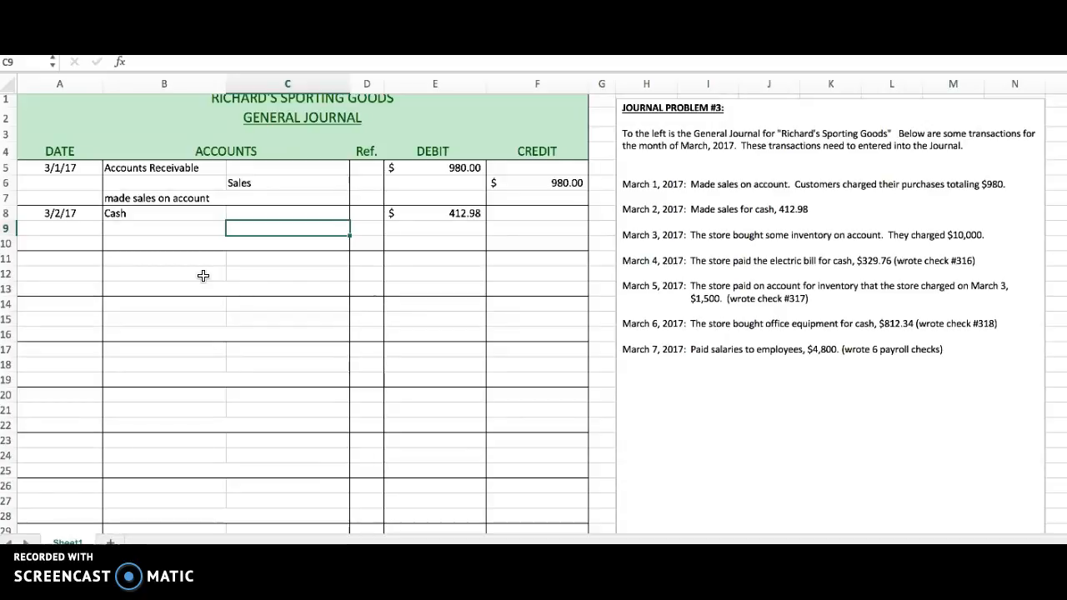
text(Sales)
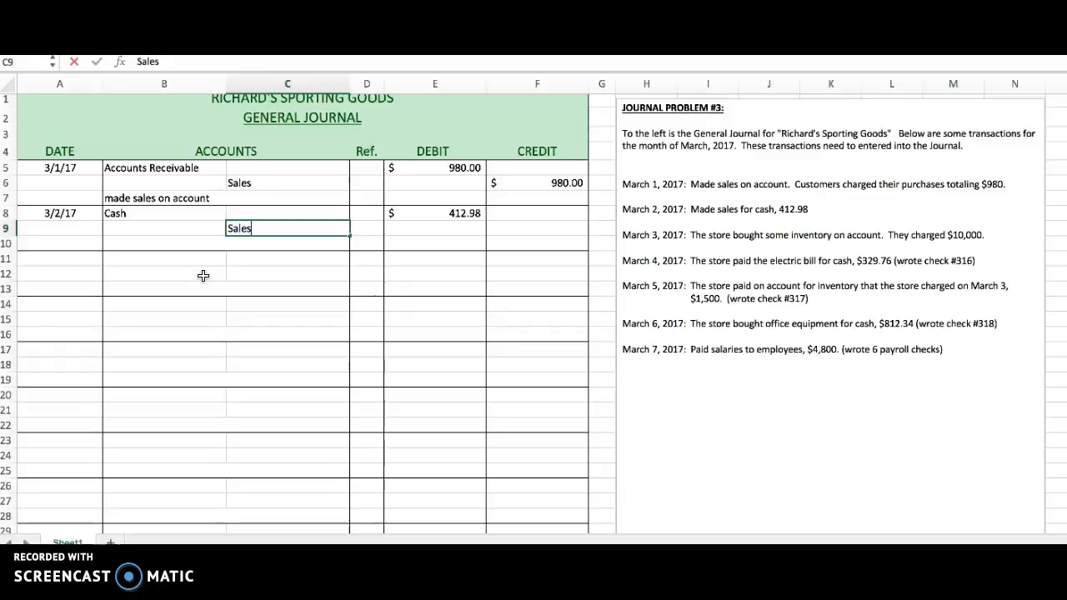
key(Tab)
key(Tab)
key(Tab)
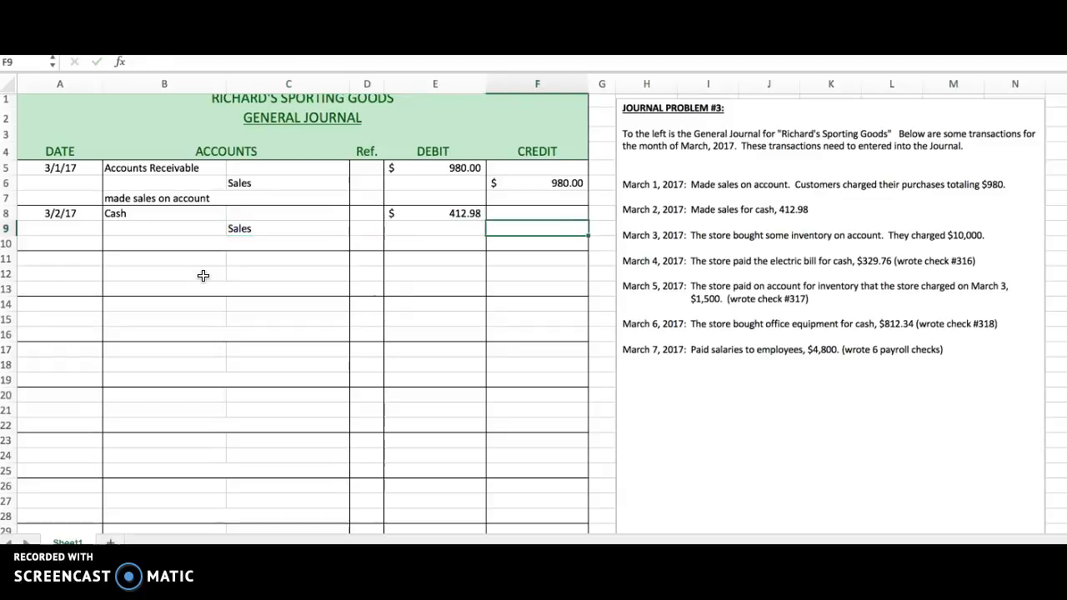
text(412.98)
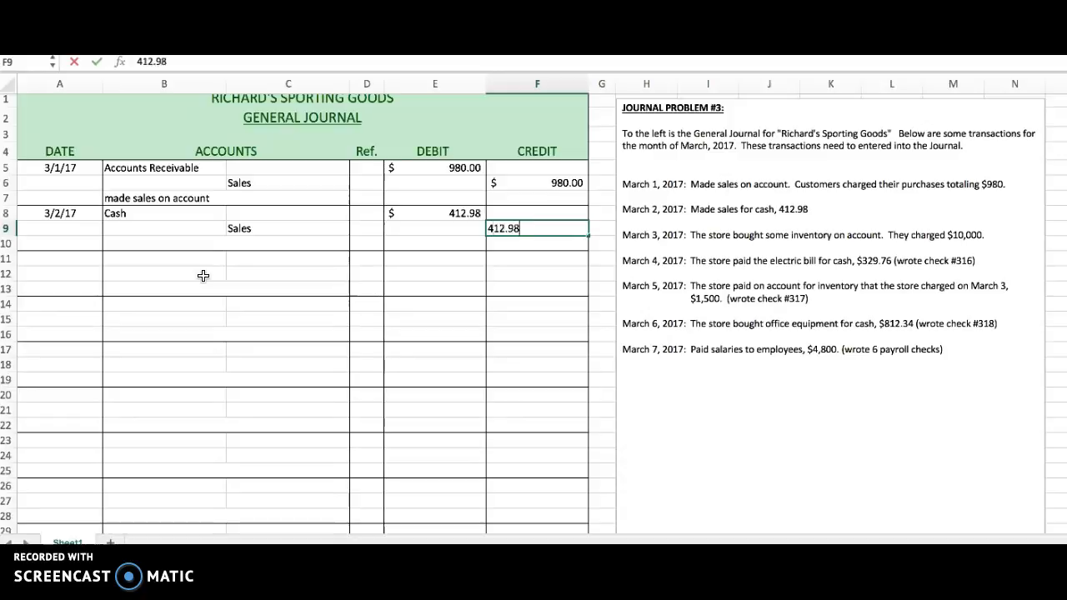
key(Return)
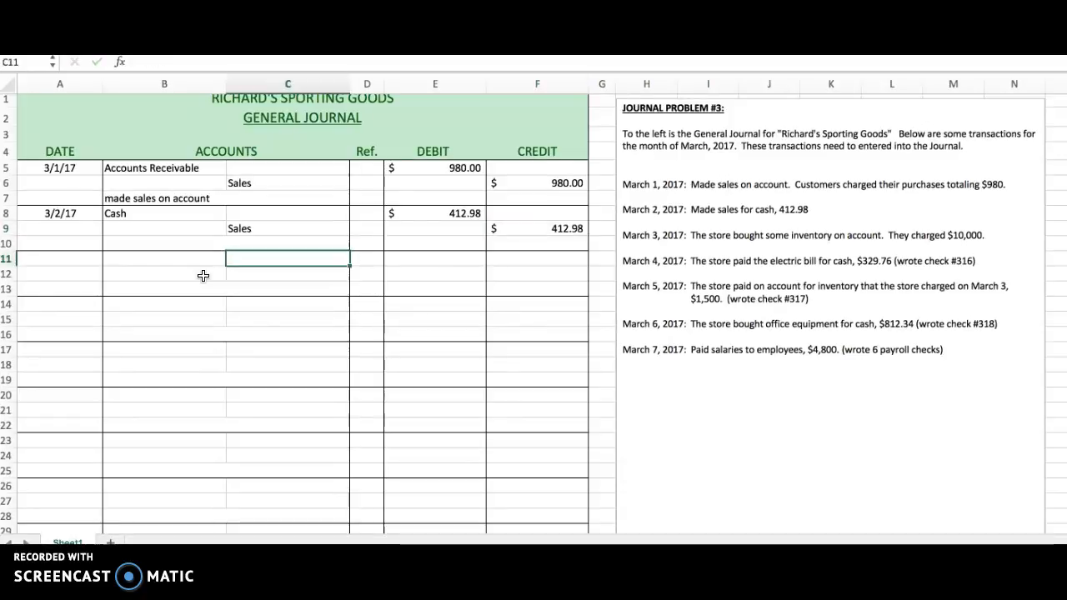
Add the explanation "made sales for cash" in row 10 beneath the March 2 entry.
key(Up)
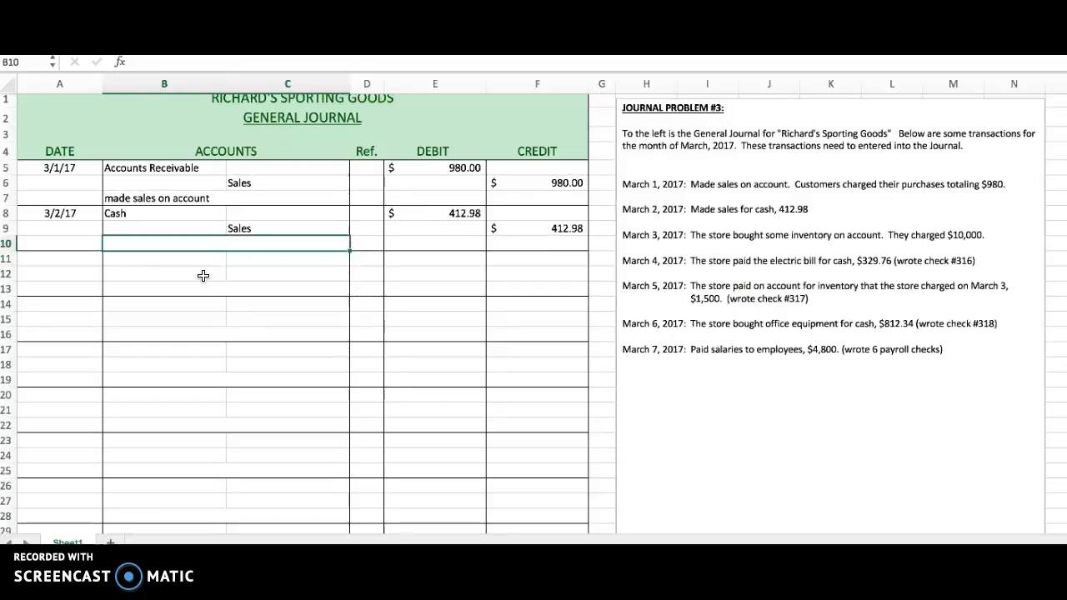
text(made sa)
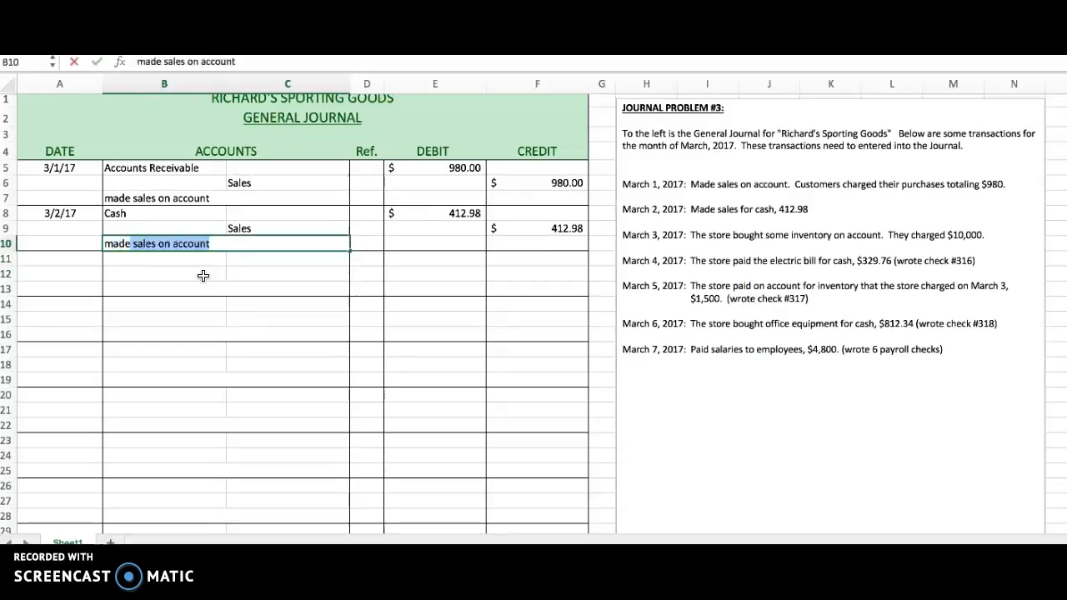
text(les f)
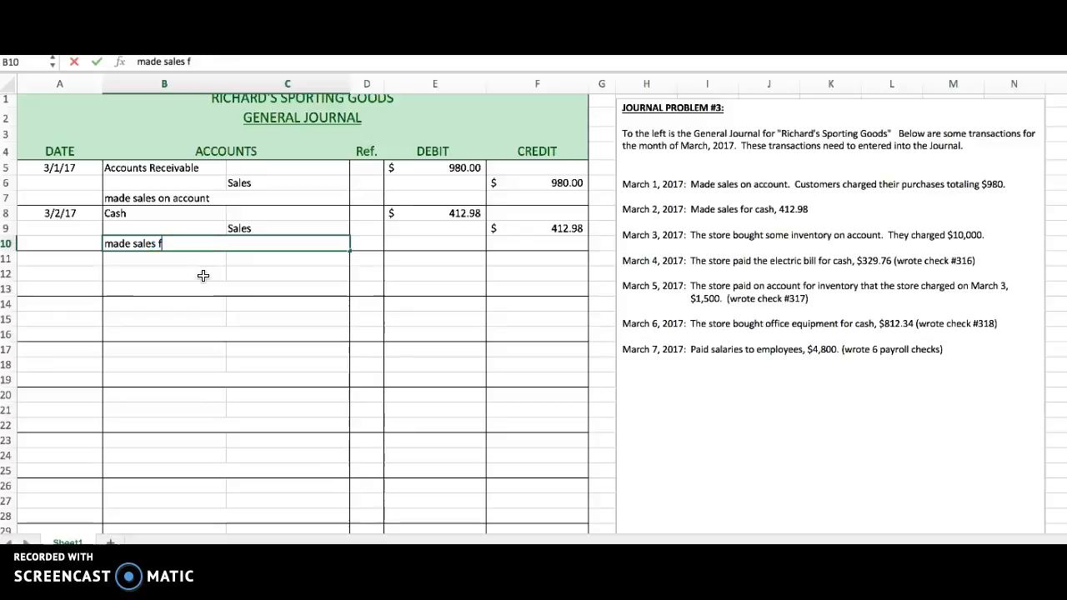
text(or cash)
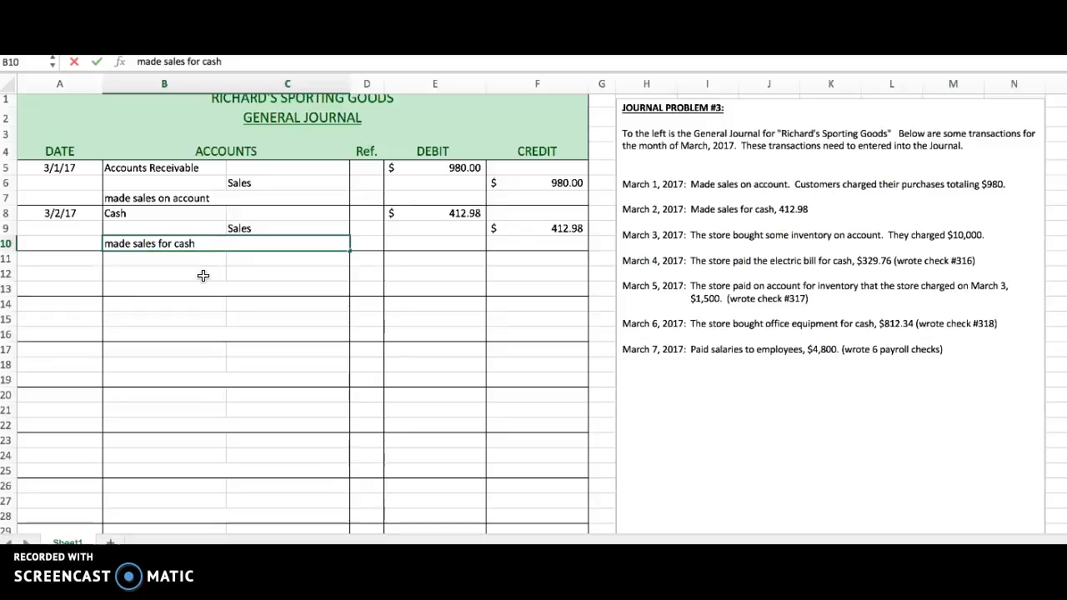
key(Return)
key(Left)
key(Left)
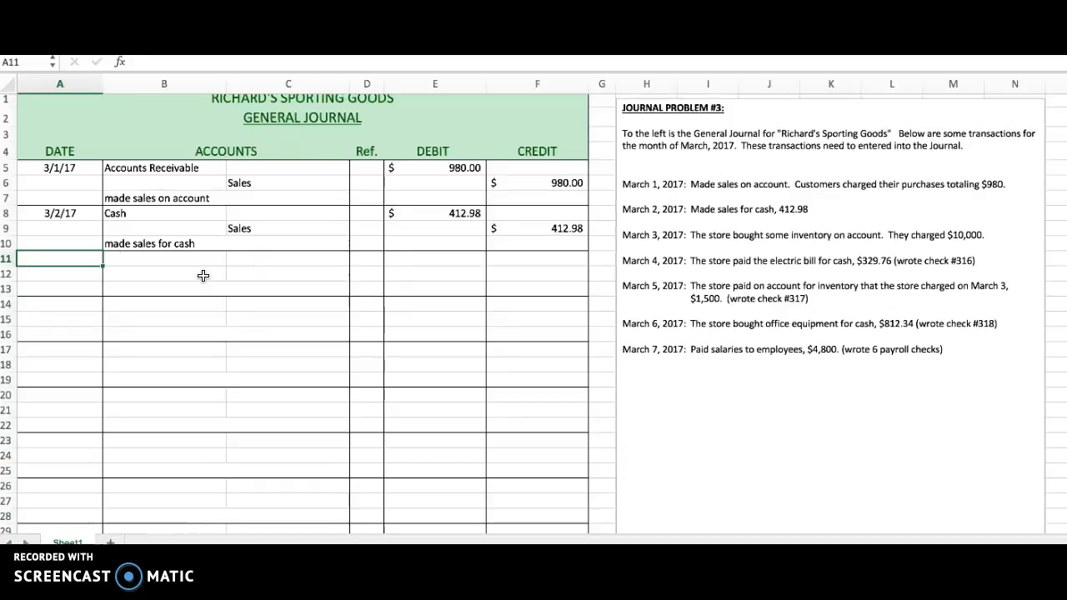
Start the third journal entry in row 11 with the date 3/3/17 and the account Inventory.
text(3/3/)
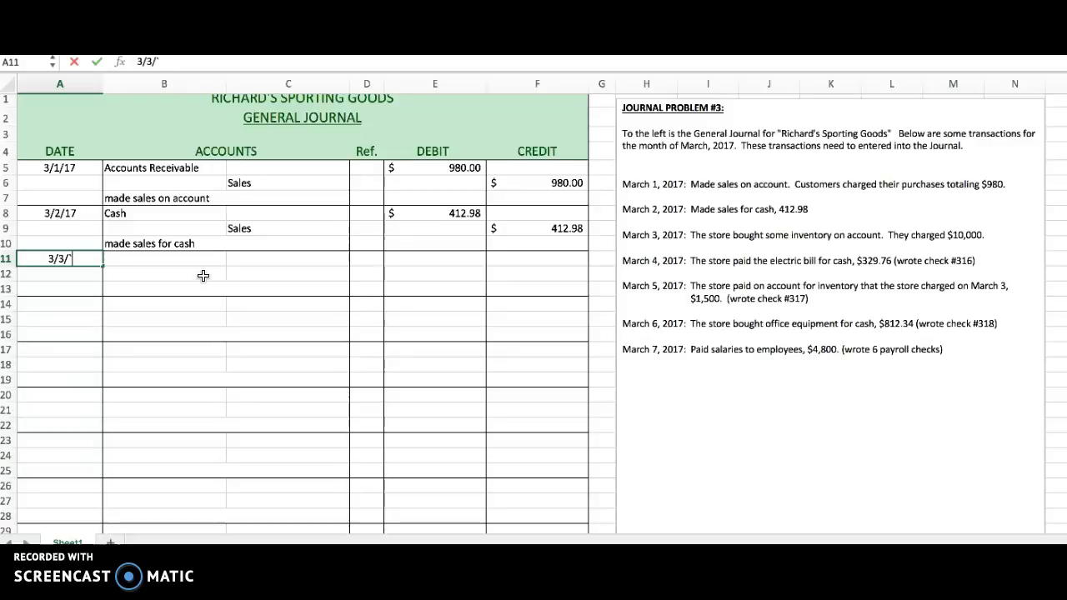
key(BackSpace)
text(17)
key(Tab)
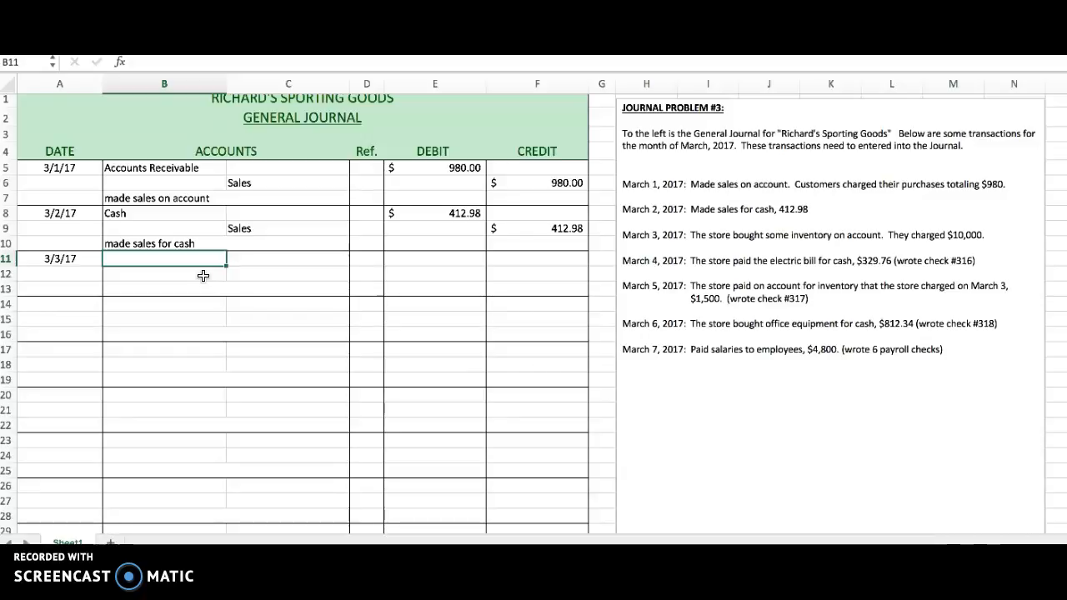
text(I)
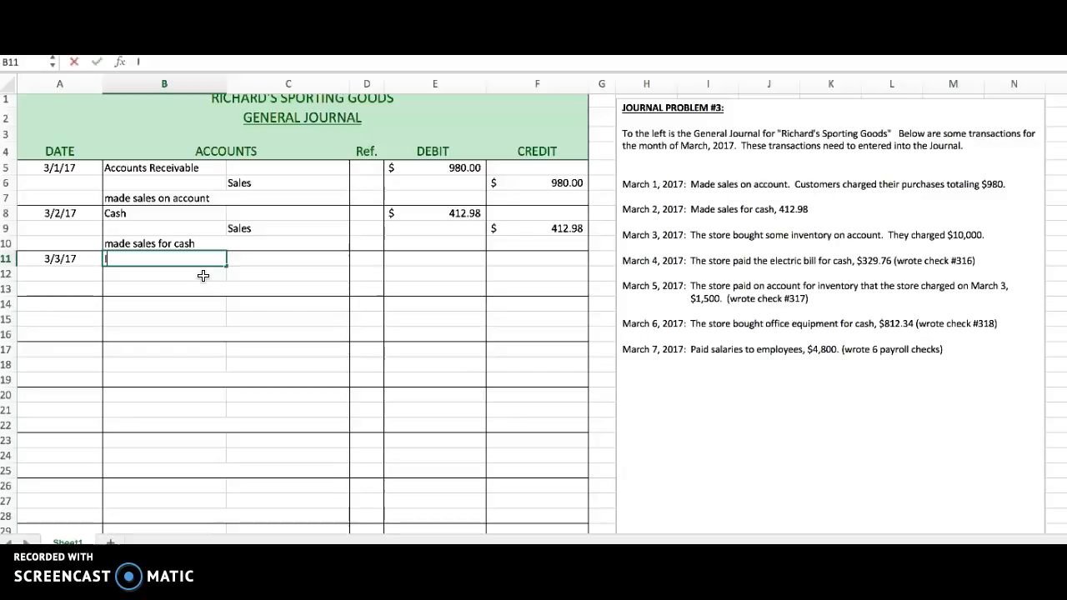
text(nvenory)
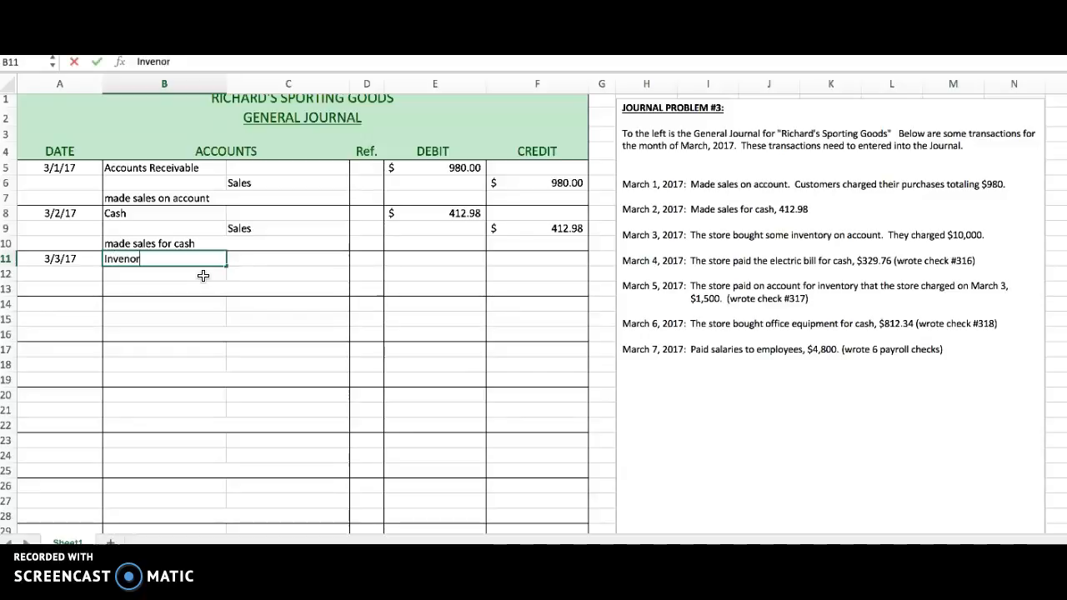
key(BackSpace)
key(BackSpace)
key(BackSpace)
text(tory)
Enter a debit of 10000 for Inventory in E11.
key(Tab)
key(Tab)
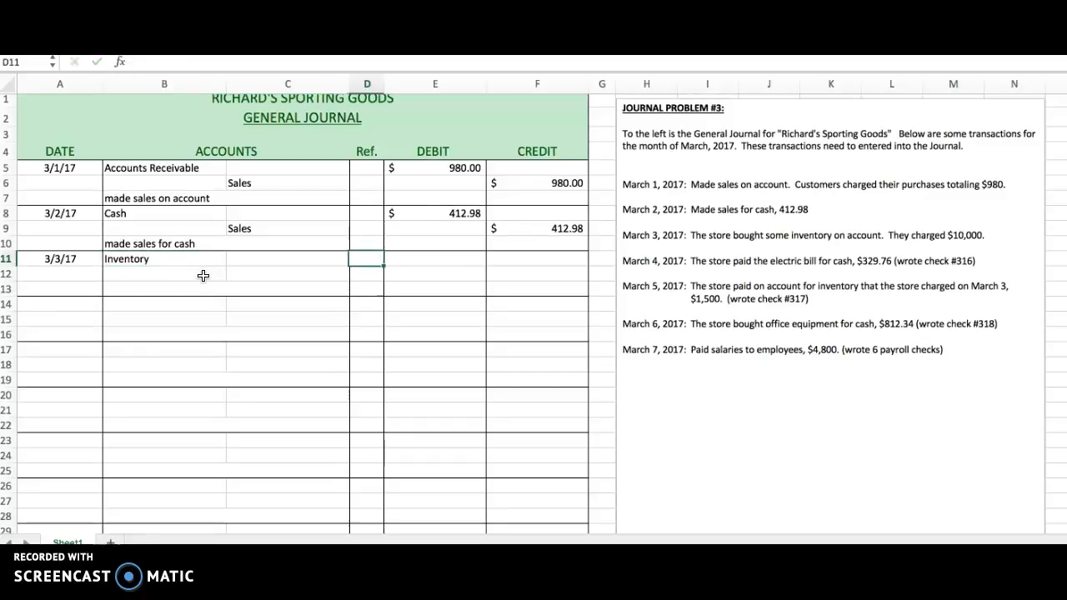
key(Tab)
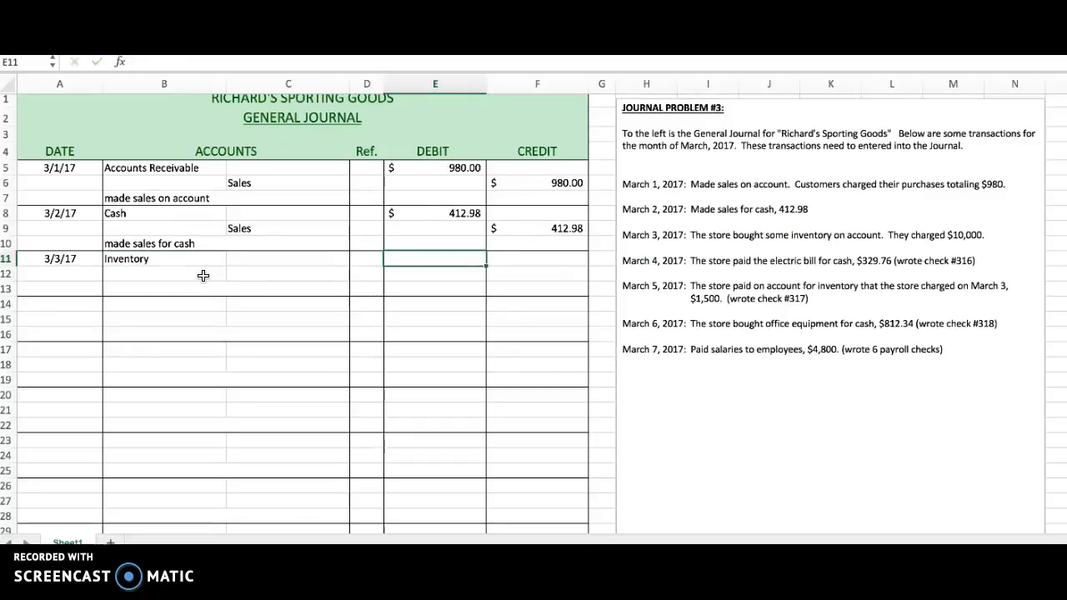
text(100000.00)
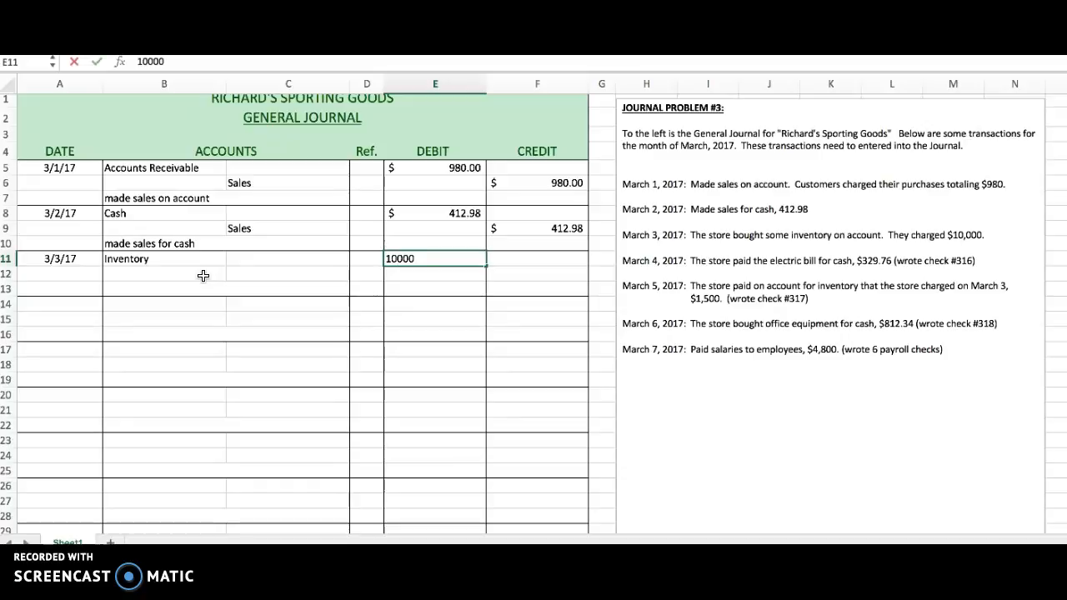
key(Return)
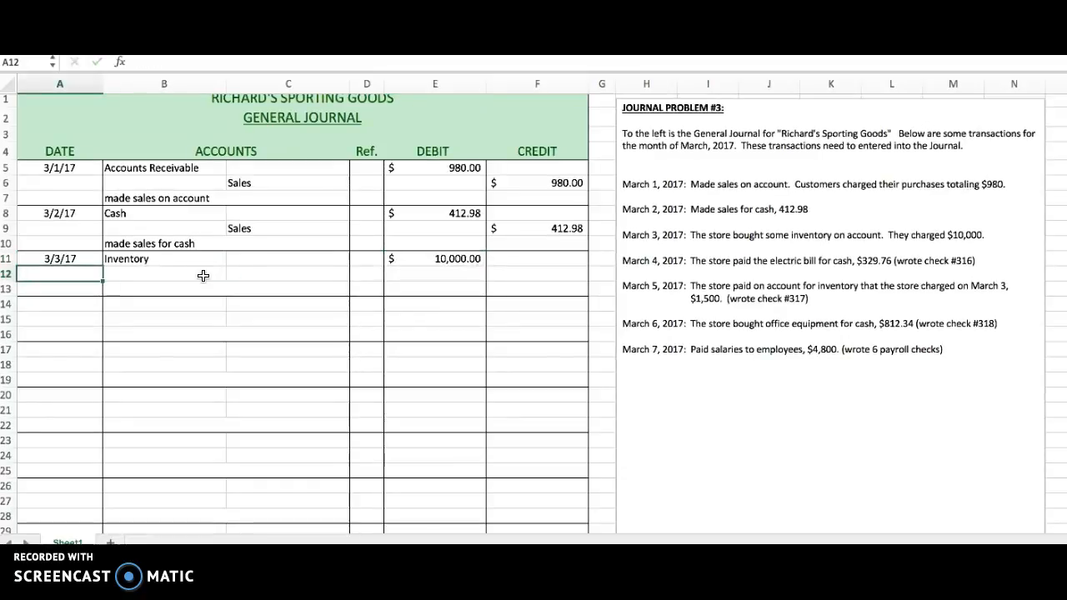
Enter Accounts Payable in C12 as the credited account of the March 3 entry.
key(Tab)
key(Tab)
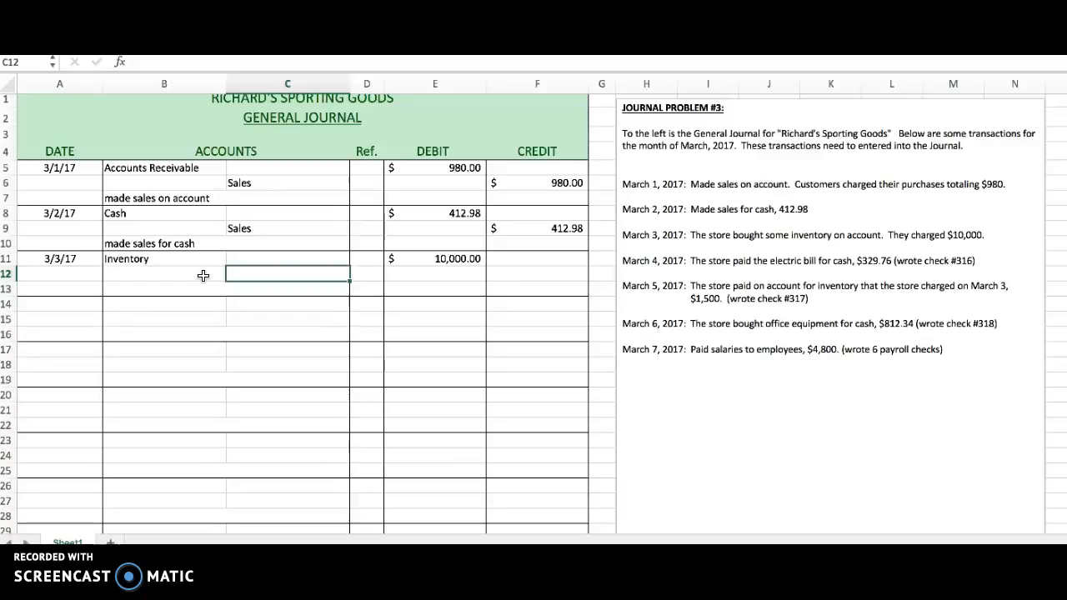
text(Accounts Payabl)
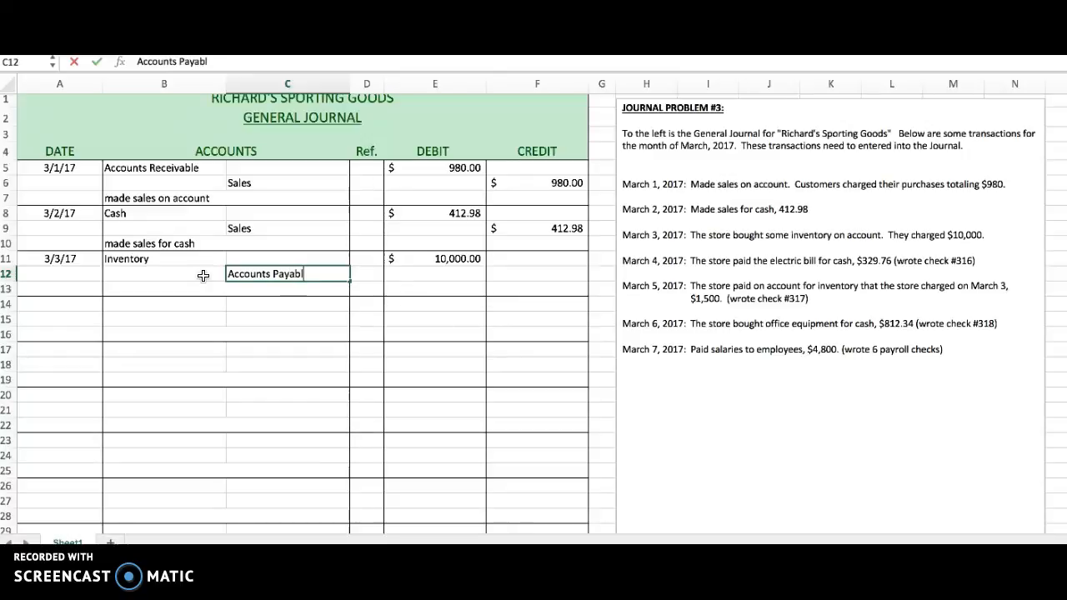
text(e)
key(Return)
Enter a credit of 10000 for Accounts Payable in F12.
key(Up)
key(Tab)
key(Tab)
key(Tab)
text(10000)
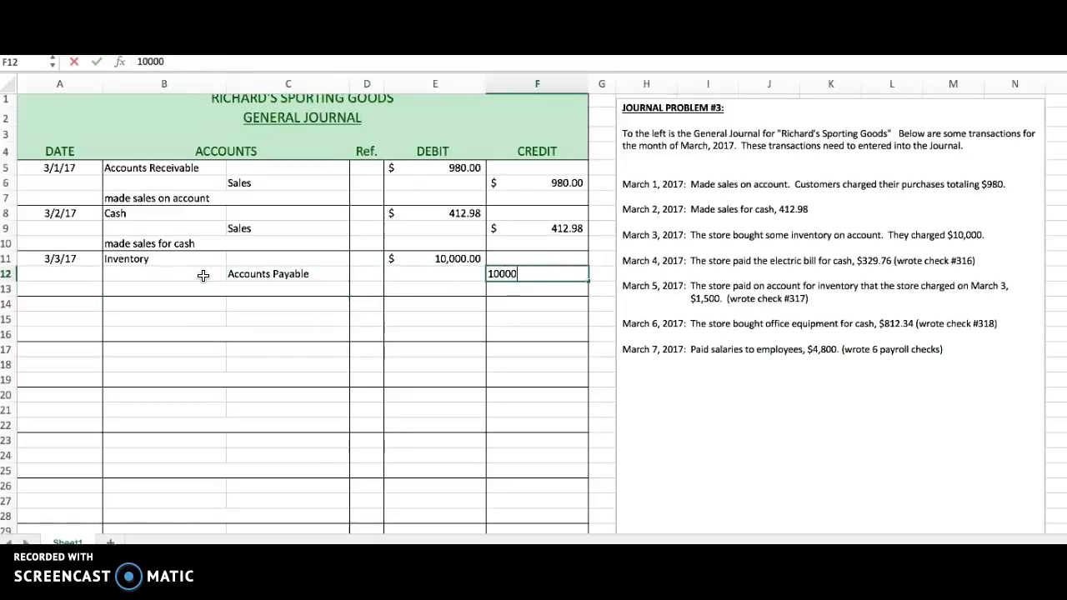
key(Return)
Add the explanation "bought inventory on account" in row 13 beneath the March 3 entry.
click(216, 275)
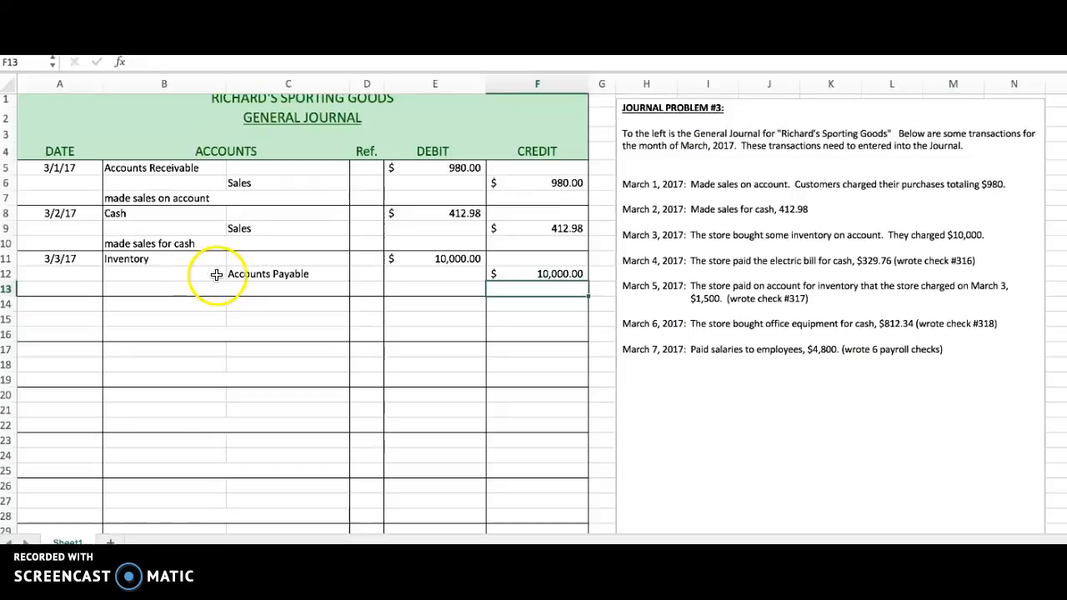
click(158, 259)
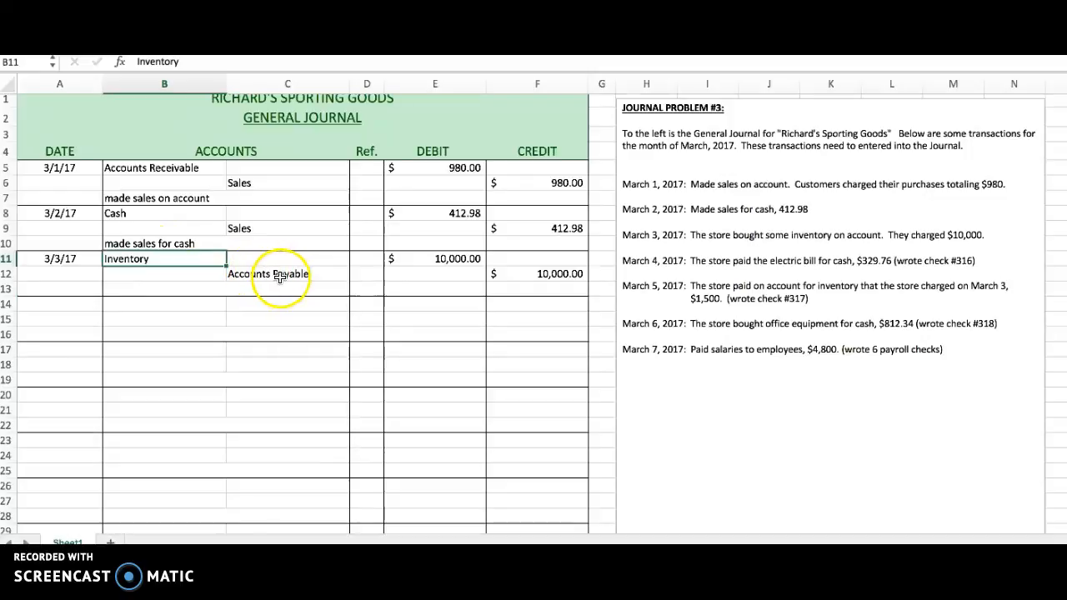
click(229, 291)
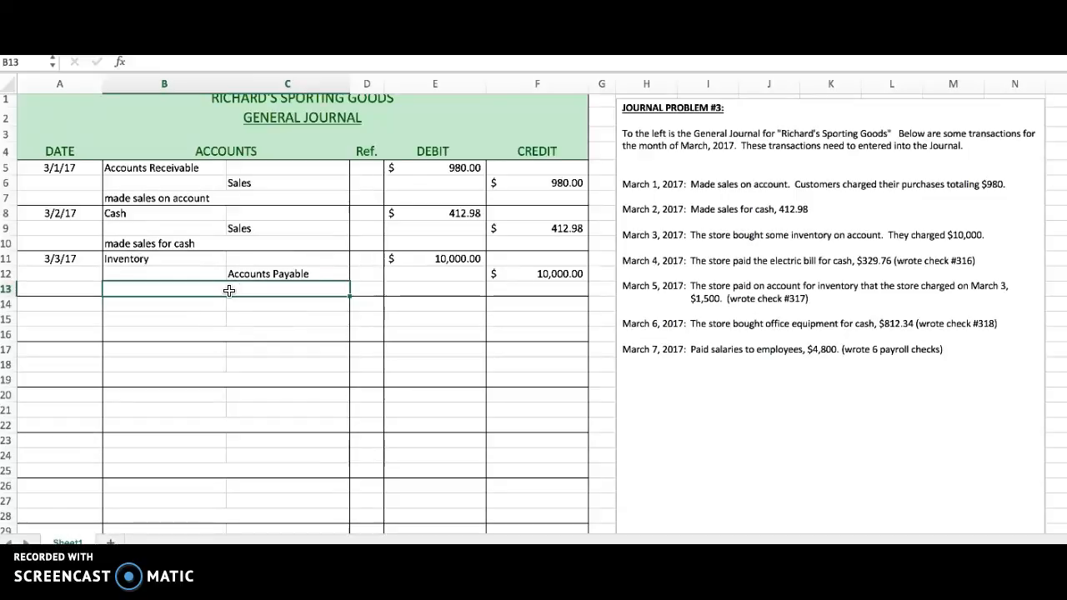
text(bought invent)
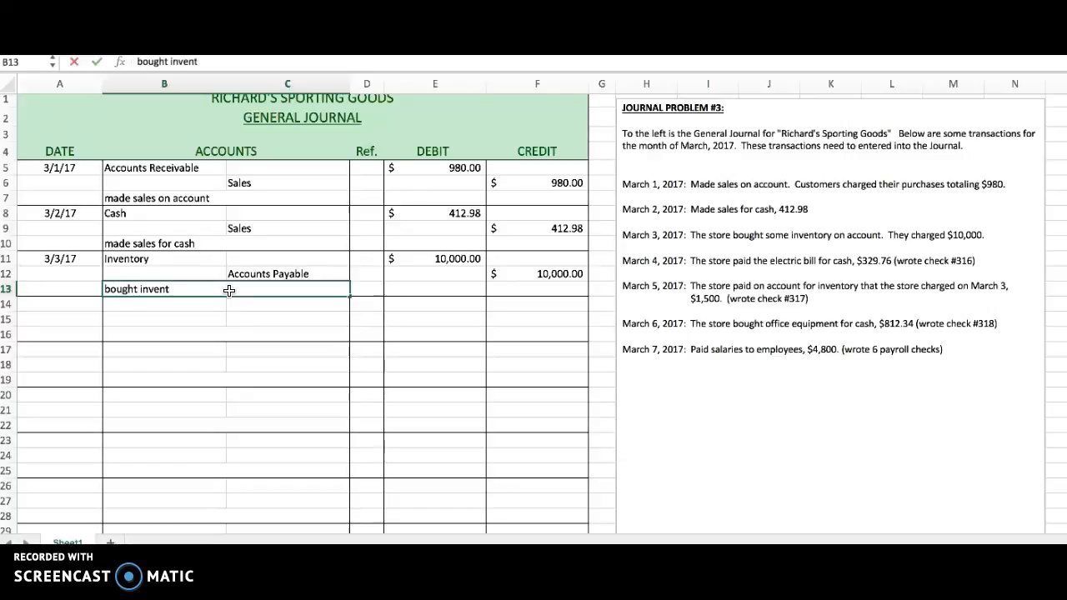
text(ory on account)
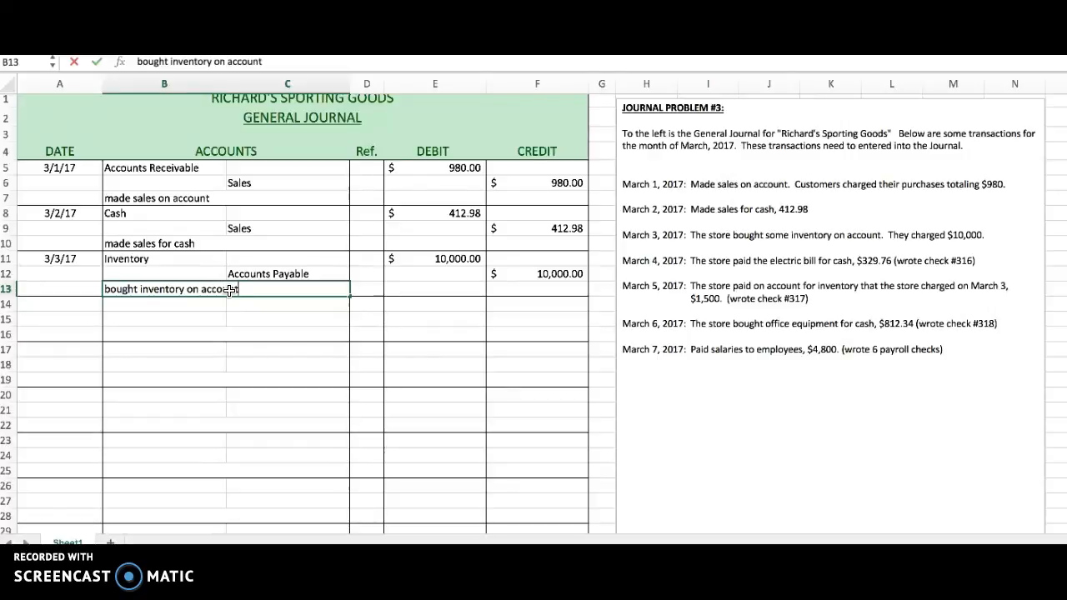
key(Return)
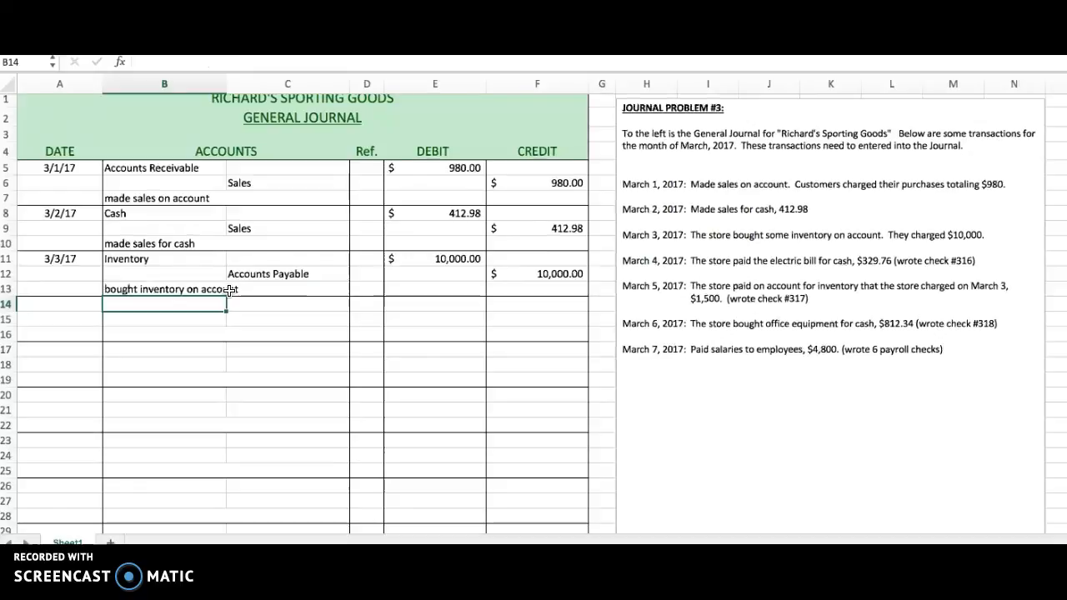
Start the fourth journal entry in row 14 with the date 3/4/17 and the account Electricity Expense.
key(Left)
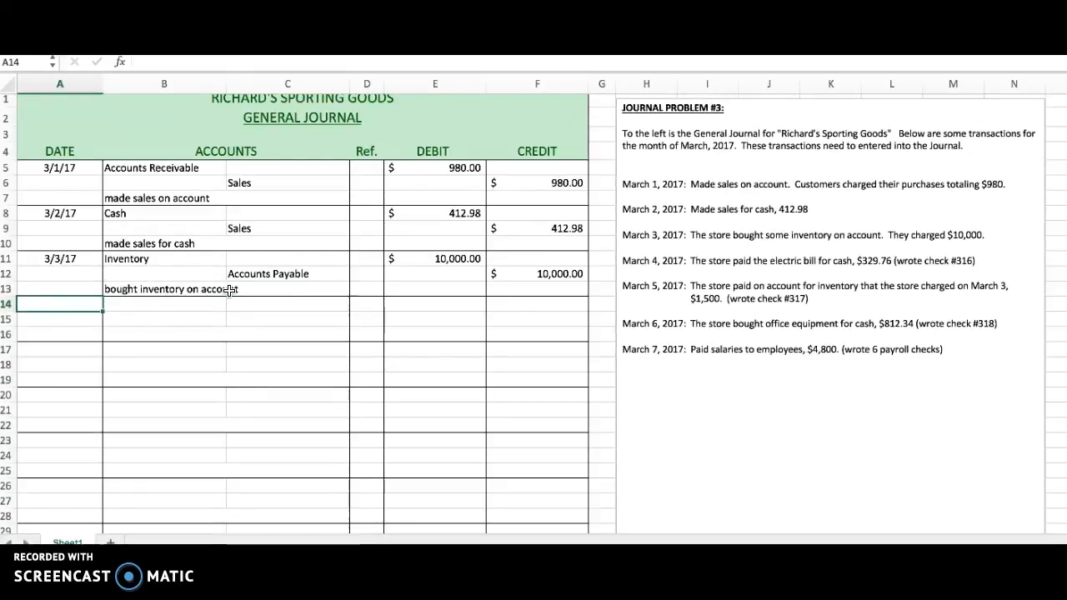
text(3/4/17)
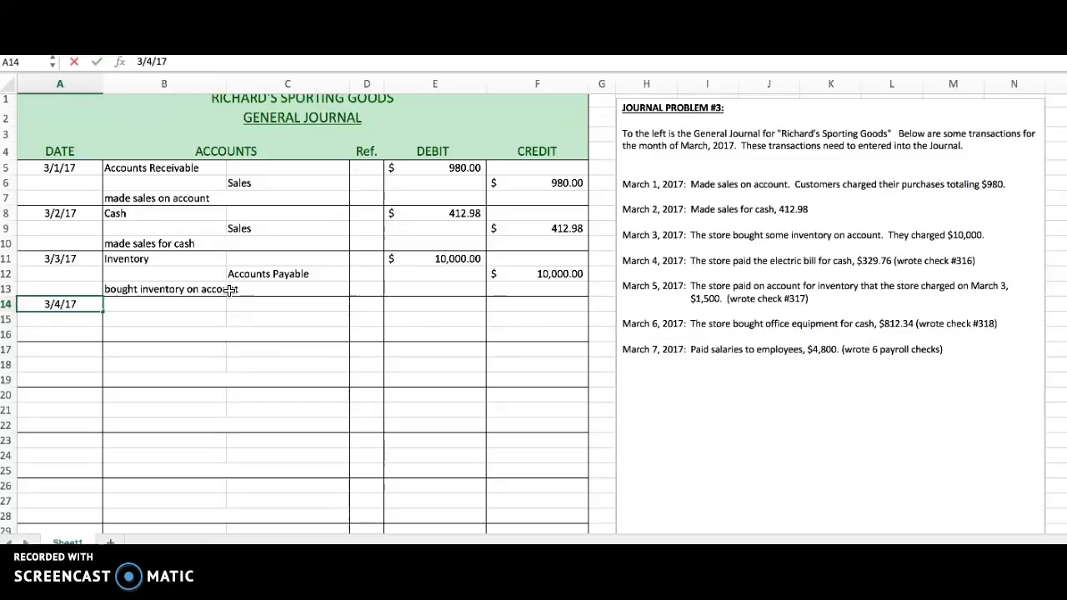
key(Tab)
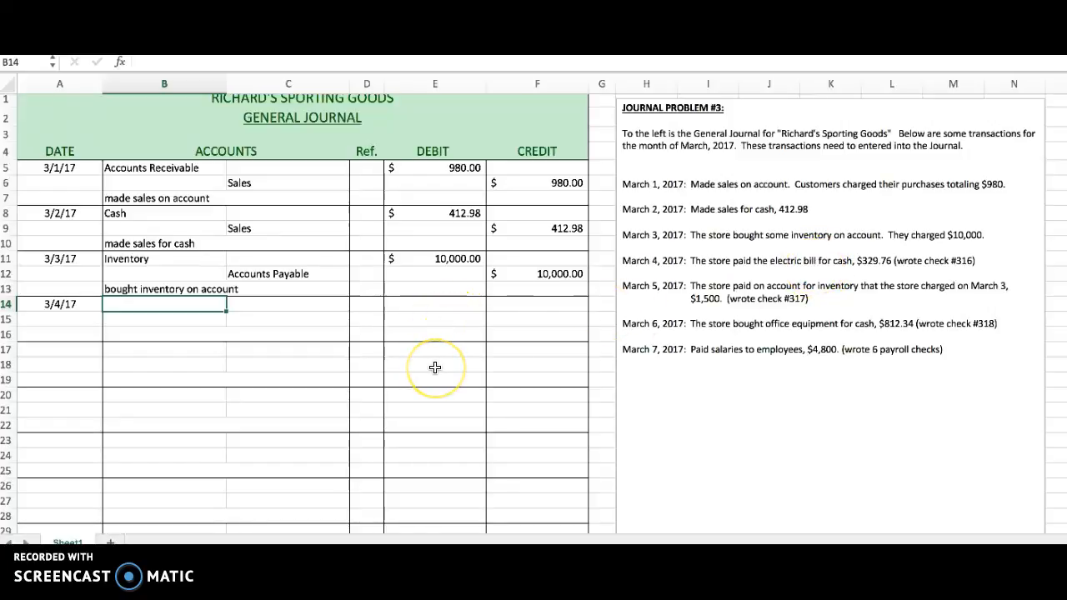
text(Ele)
text(ricity)
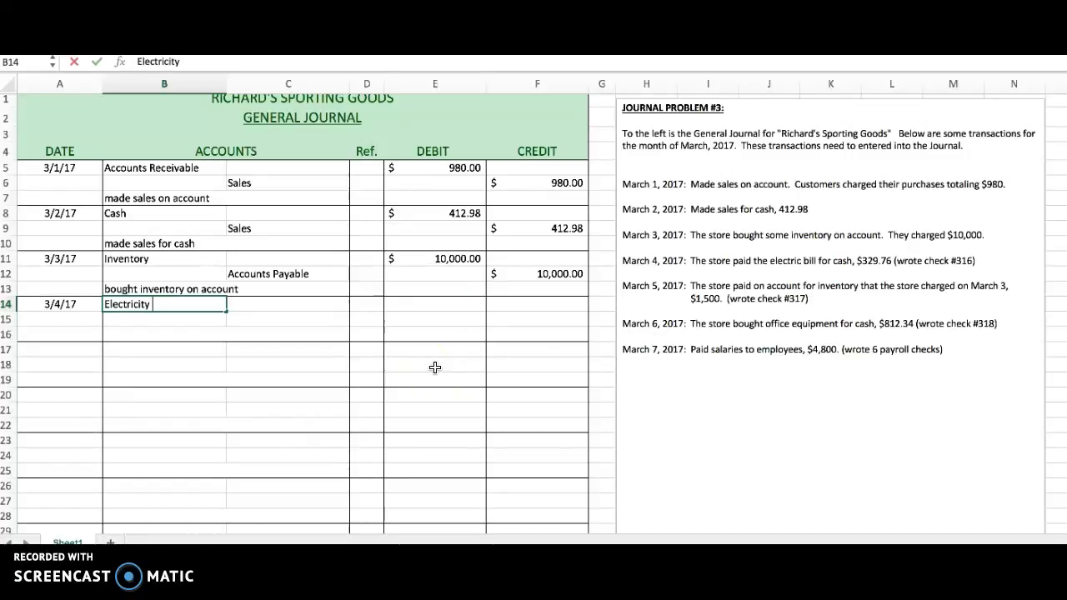
text( Expense)
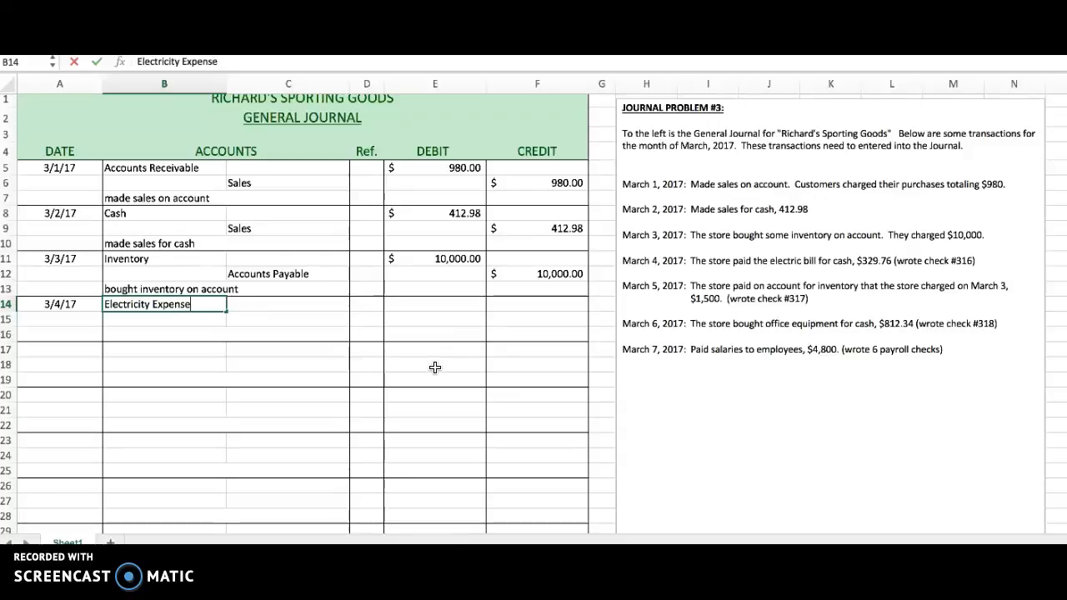
Enter a debit of 329.76 for Electricity Expense in E14.
key(Tab)
key(Tab)
key(Tab)
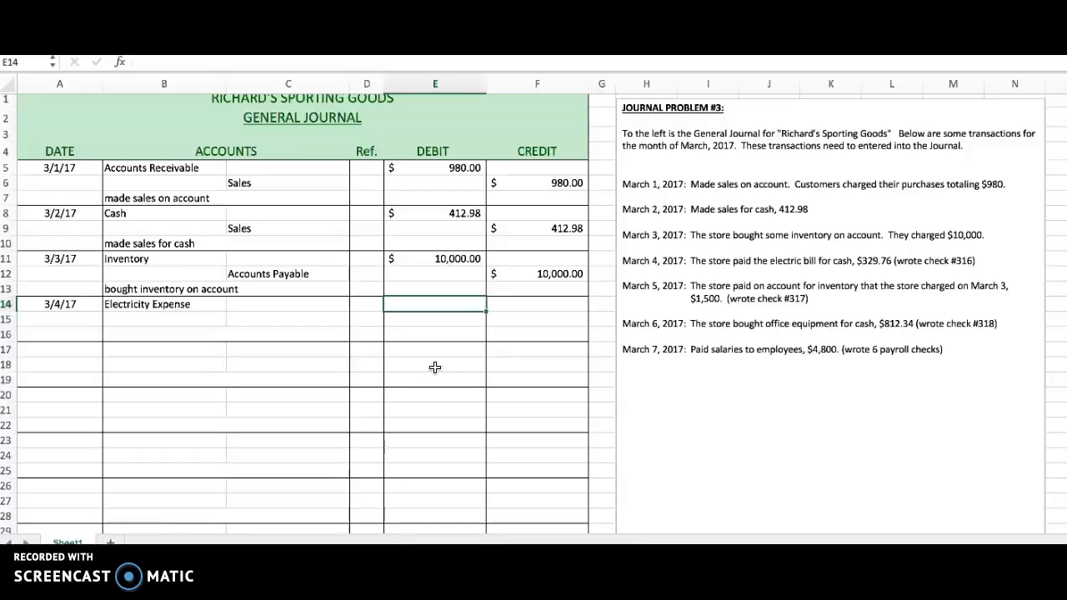
text(329.76)
key(Return)
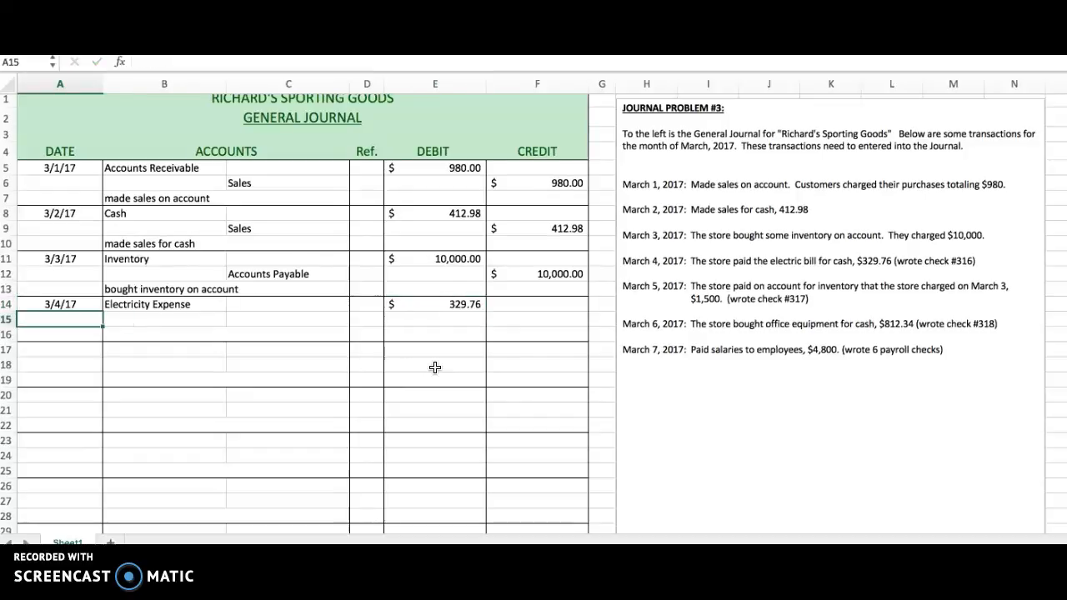
Record the credit line in row 15 with the account Cash in C15 and a credit of 329.76 in F15.
key(Tab)
key(Tab)
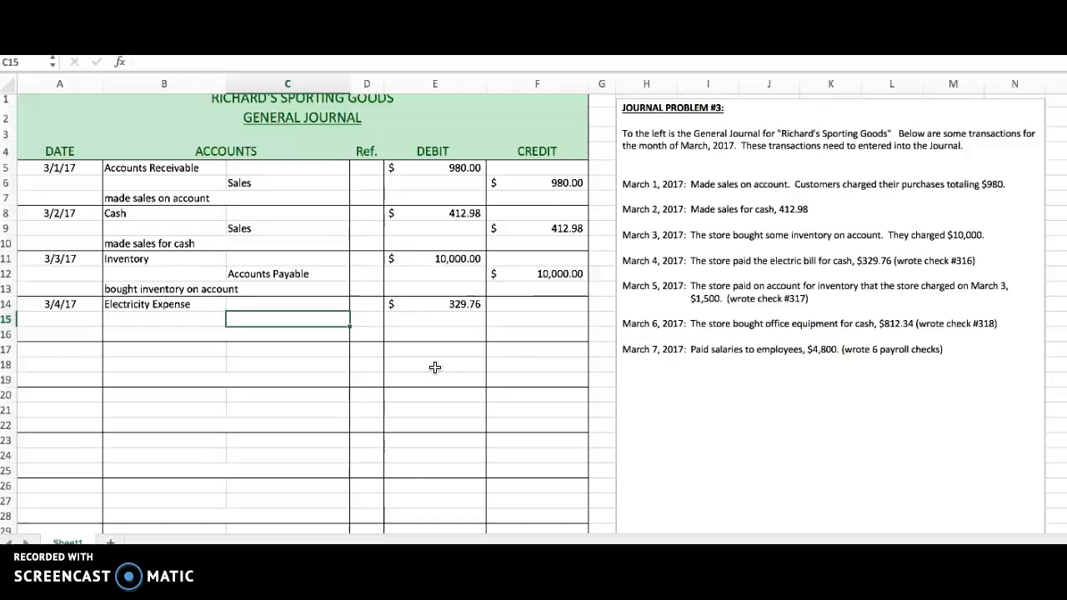
text(Cash)
key(Tab)
key(Tab)
key(Tab)
text(329.76)
key(Return)
key(Return)
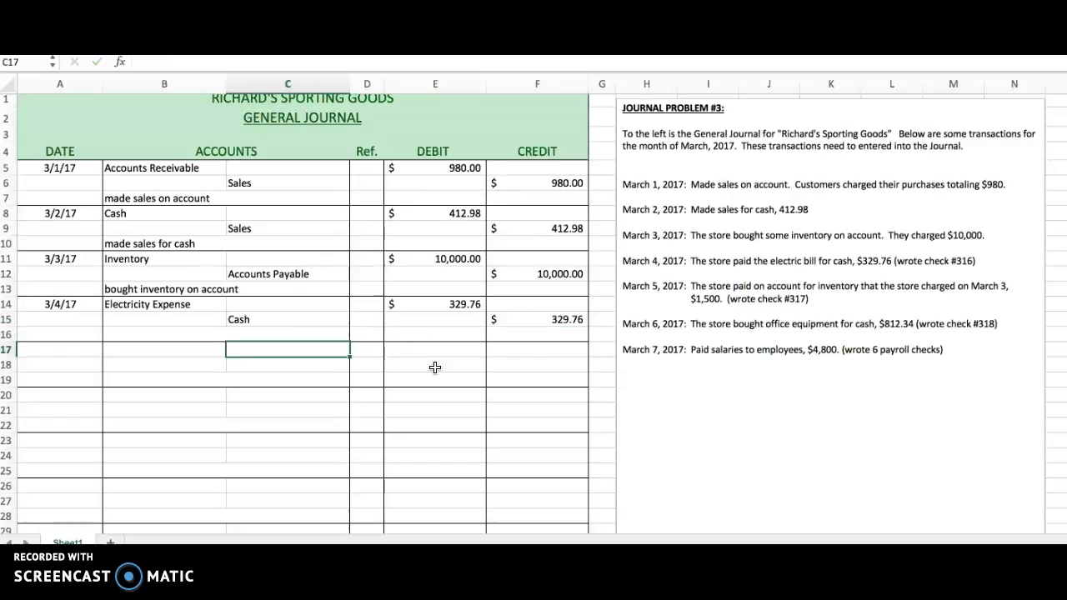
Add the explanation "paid cash for an electric bill" in row 16 beneath the March 4 entry.
key(Up)
text(paid cash for )
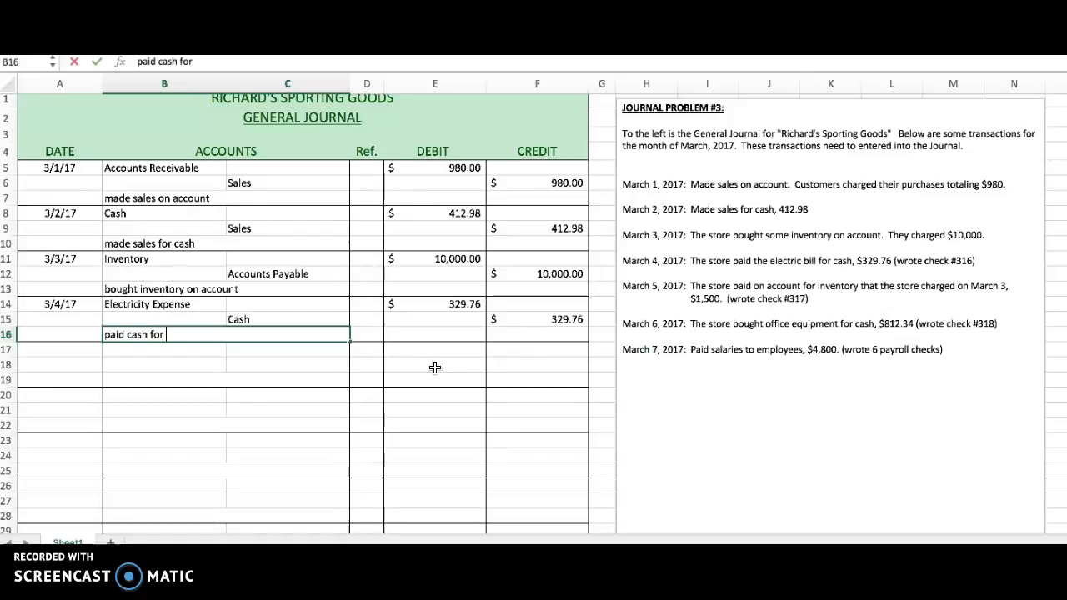
text(an electric bill)
key(Return)
Review the March 4 entry cell by cell, checking its date, both accounts, and the debit and credit amounts.
key(Tab)
key(Left)
key(Left)
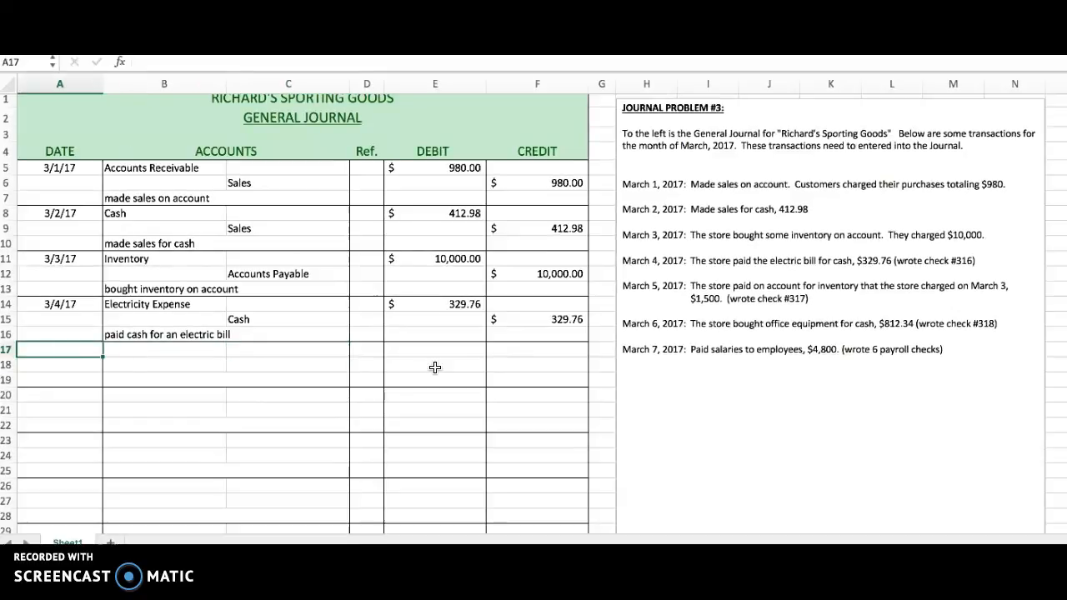
key(Up)
key(Up)
key(Up)
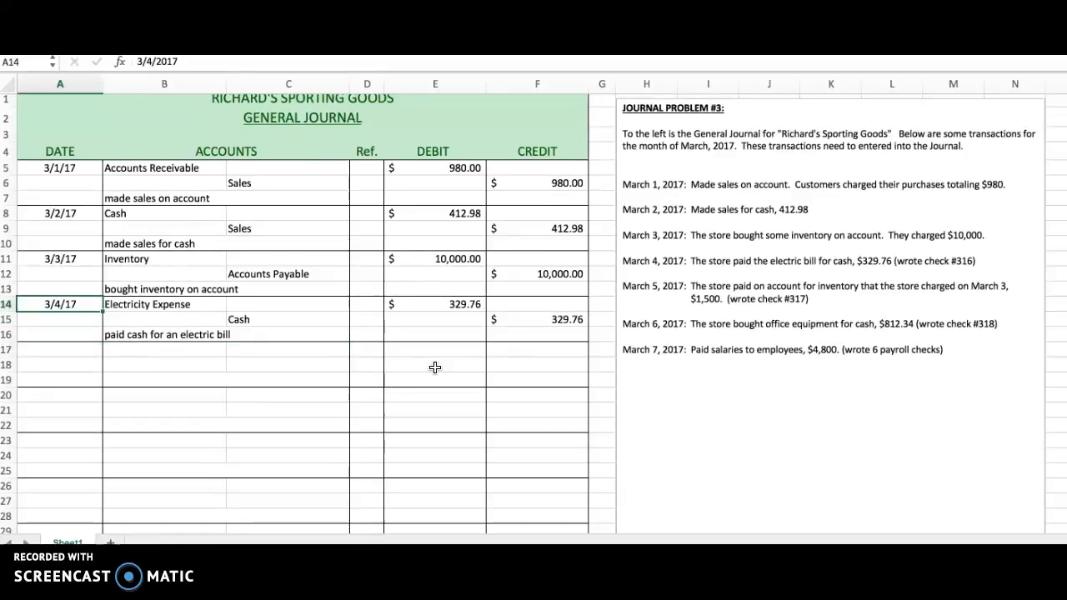
key(Right)
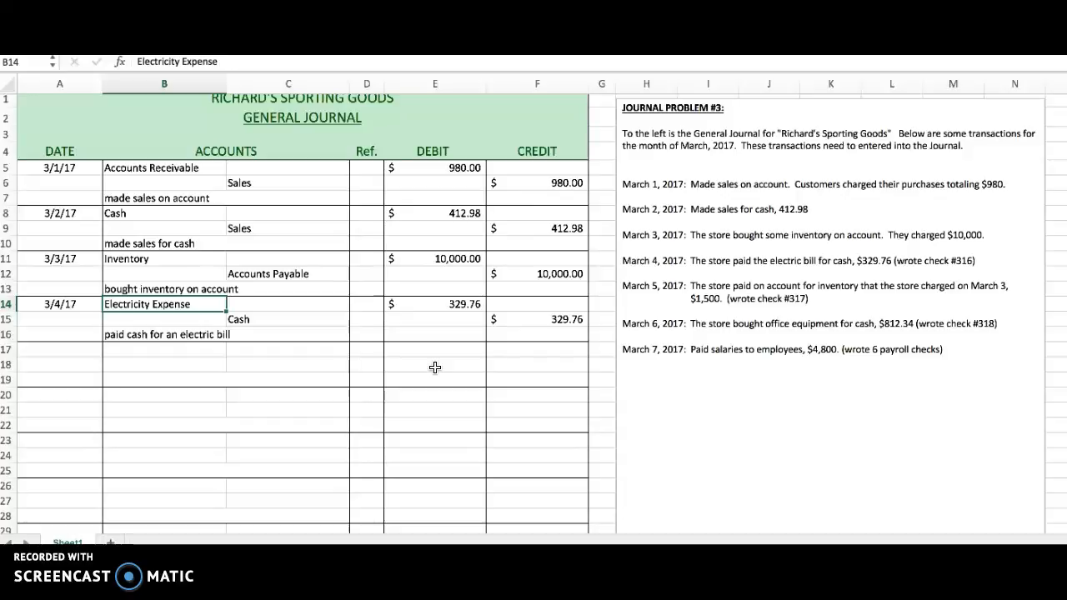
key(Down)
key(Right)
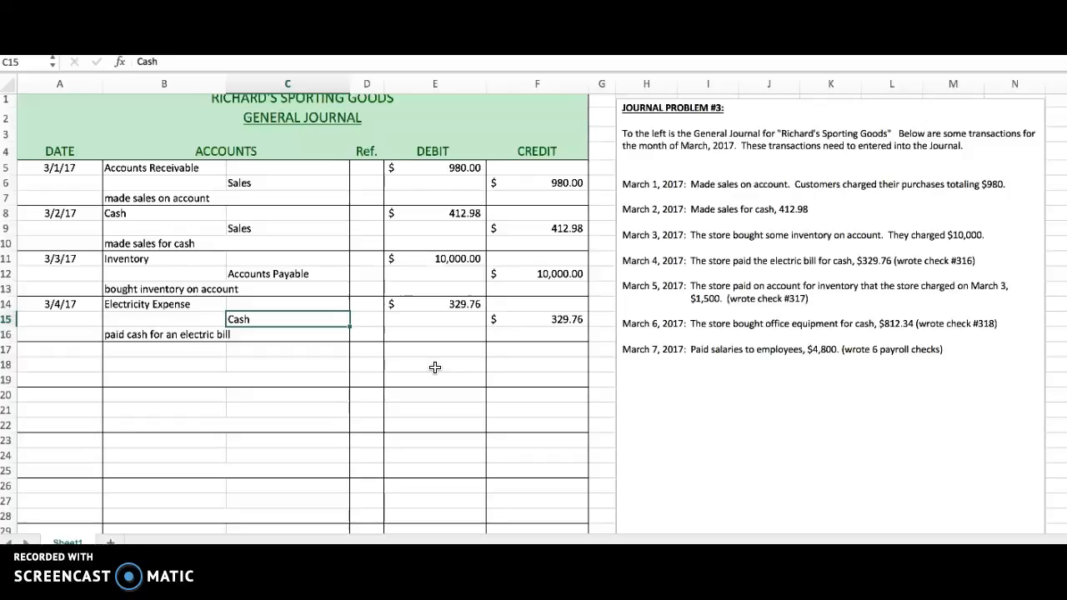
key(Right)
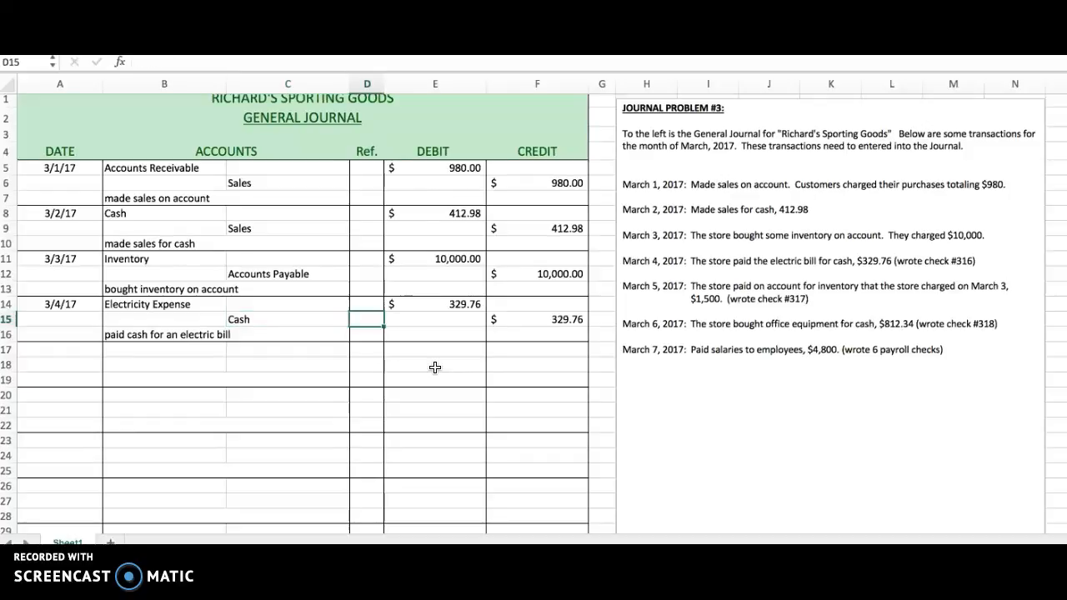
key(Right)
key(Up)
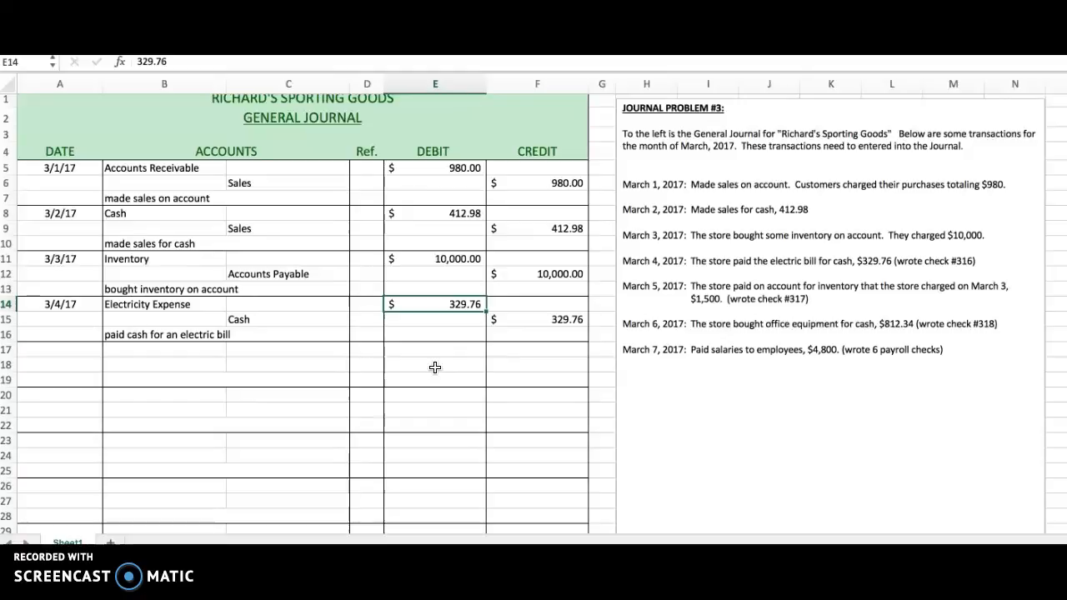
key(Down)
key(Right)
key(Down)
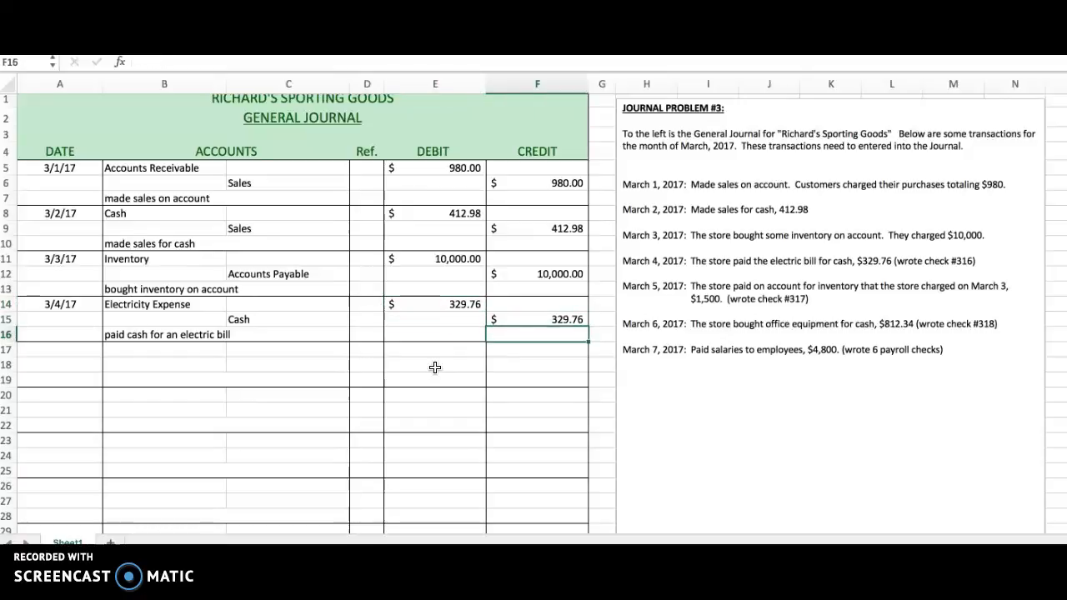
Start the March 5 journal entry by entering the date 3/5/17 in A17.
key(Down)
key(Left)
key(Left)
key(Left)
key(Left)
key(Left)
text(3/5/1)
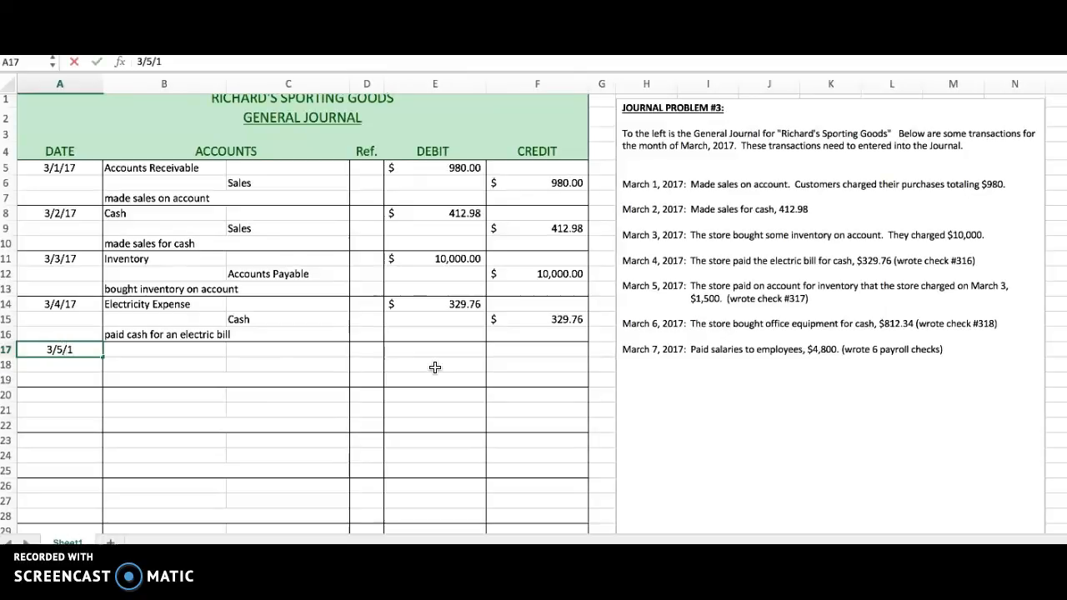
text(7)
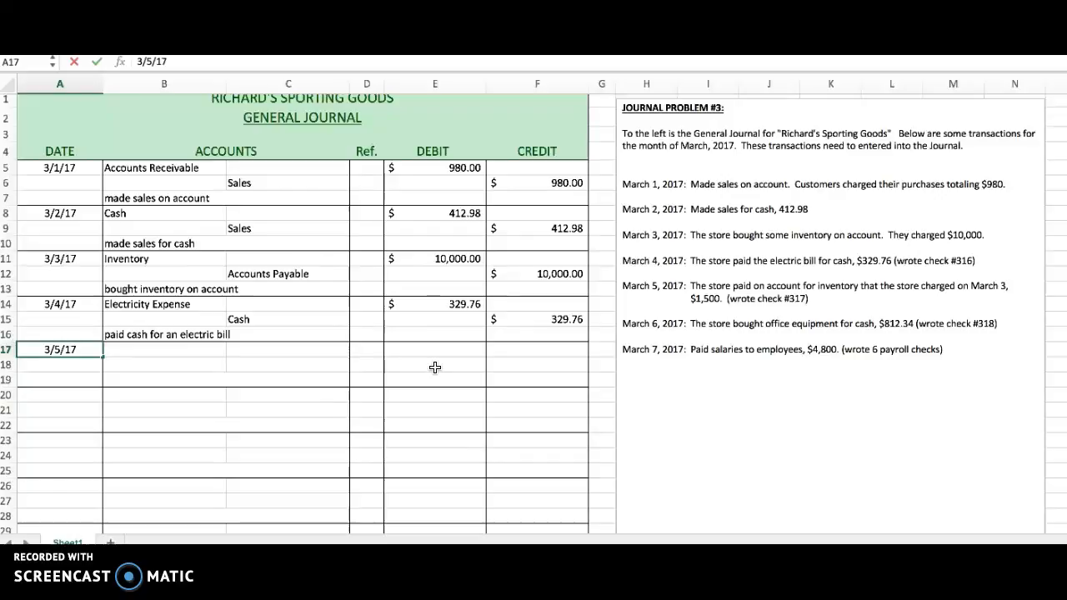
key(Tab)
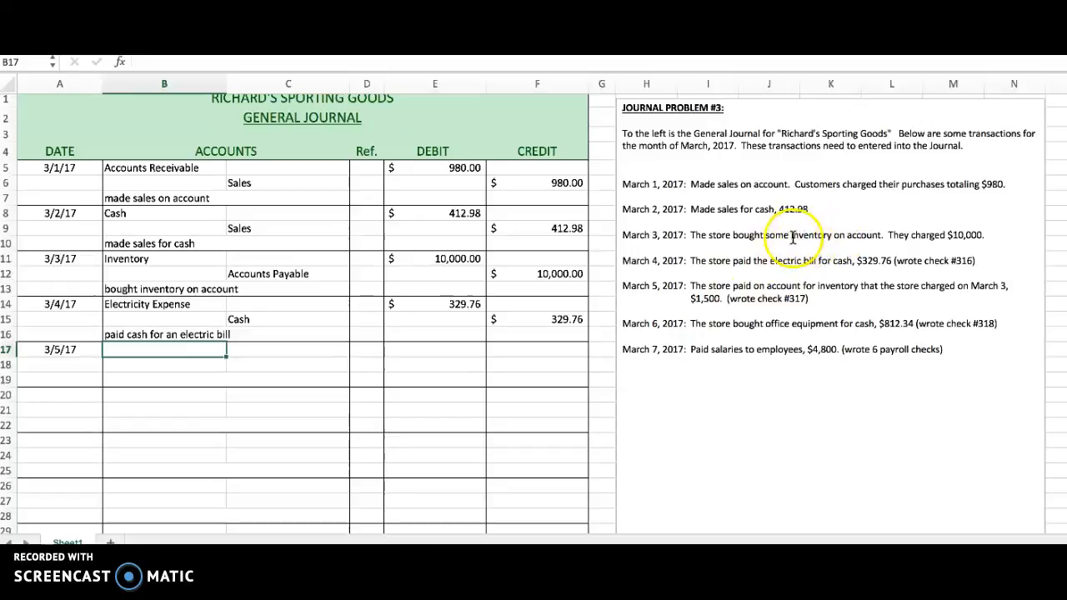
Check the Accounts Payable credit in the March 3 entry and enter Accounts Payable as the March 5 debit account in B17.
click(252, 275)
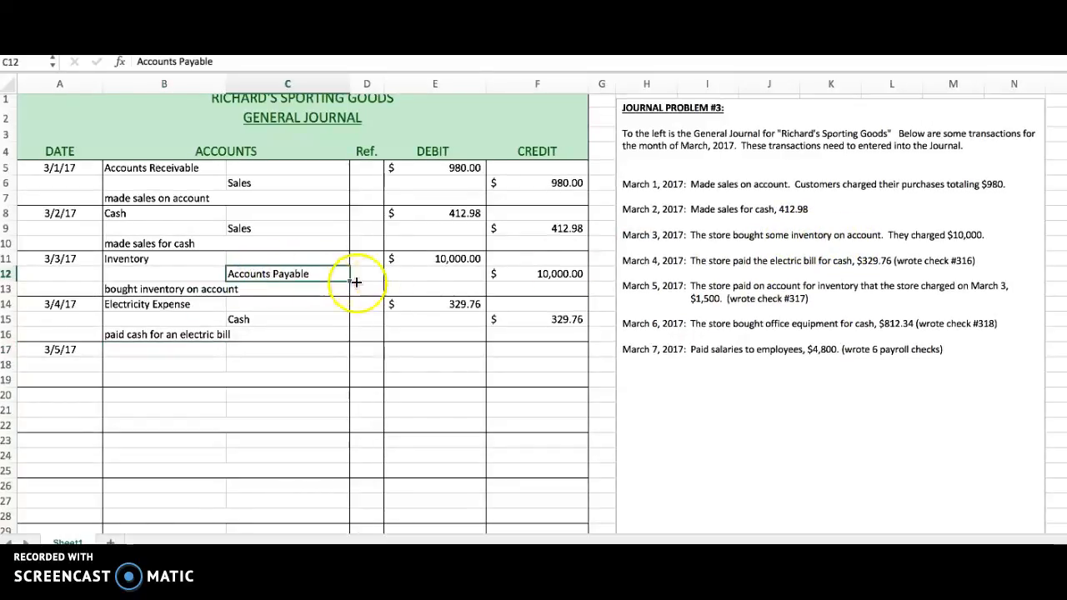
click(551, 274)
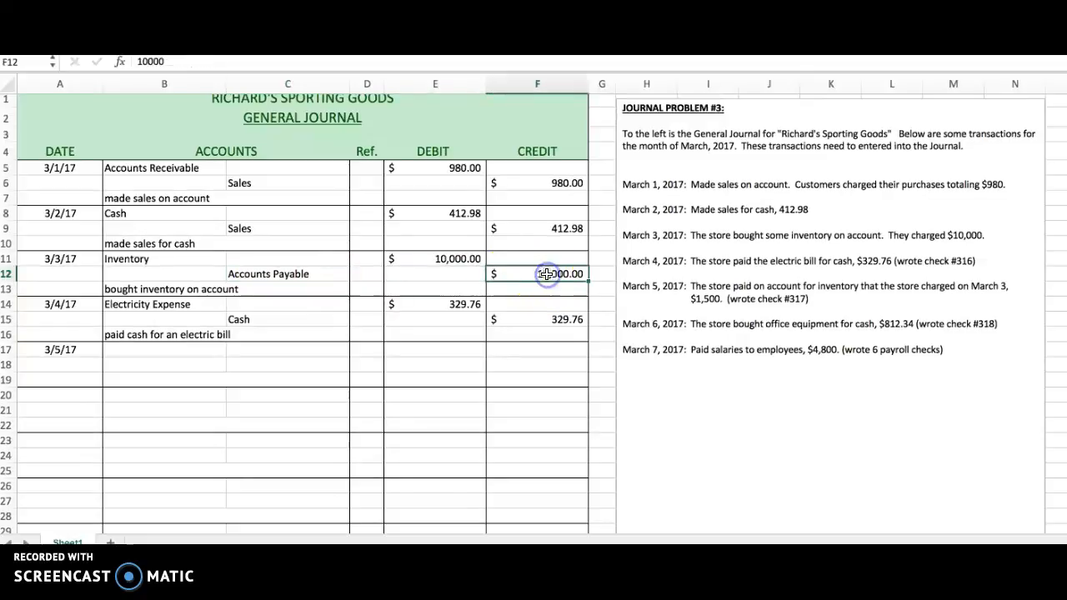
click(296, 273)
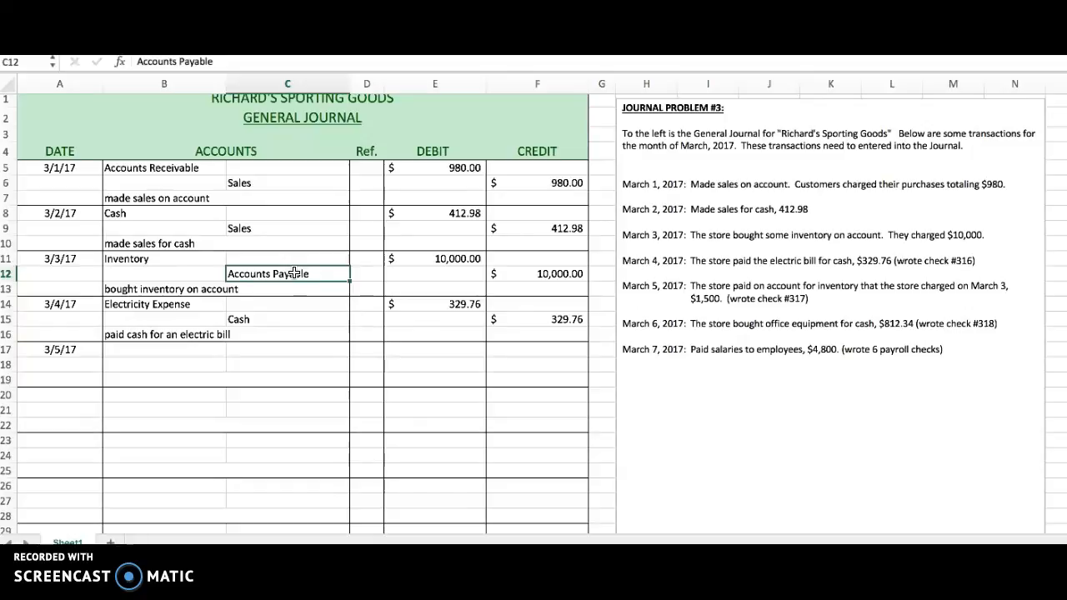
click(557, 275)
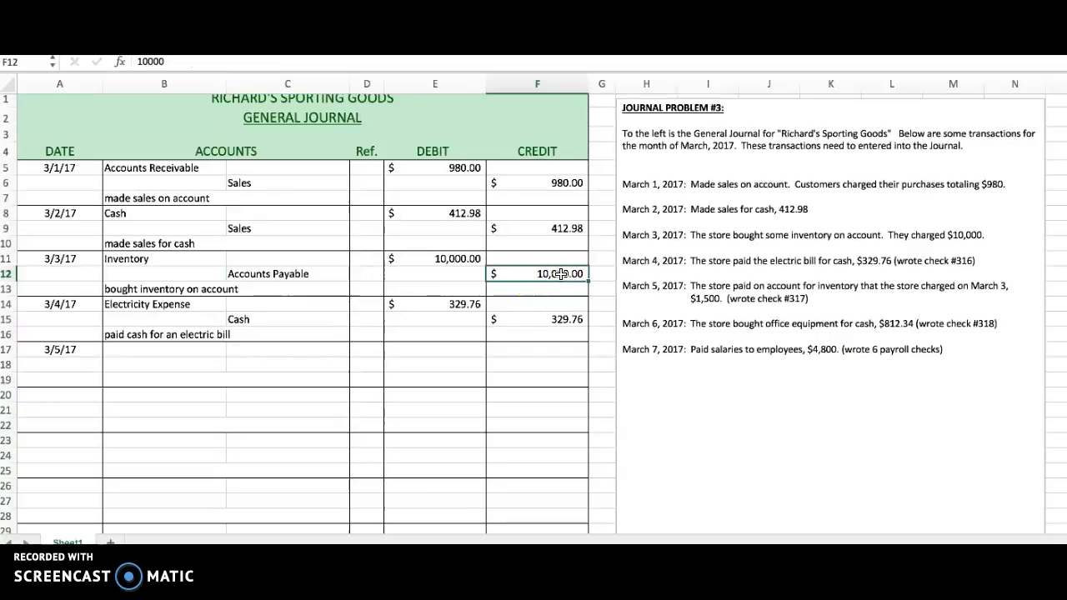
click(159, 350)
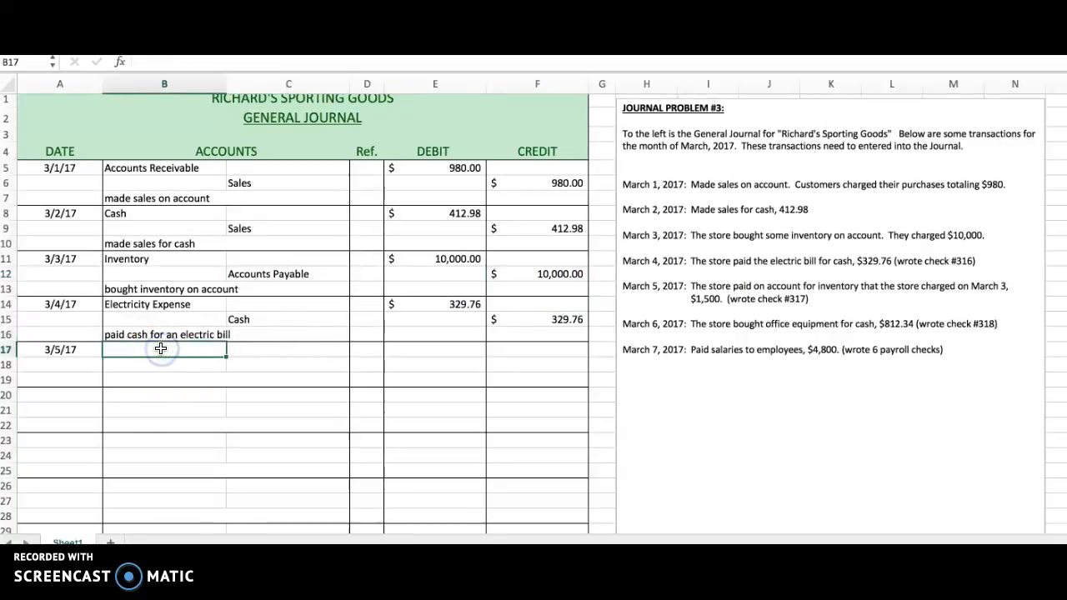
text(A)
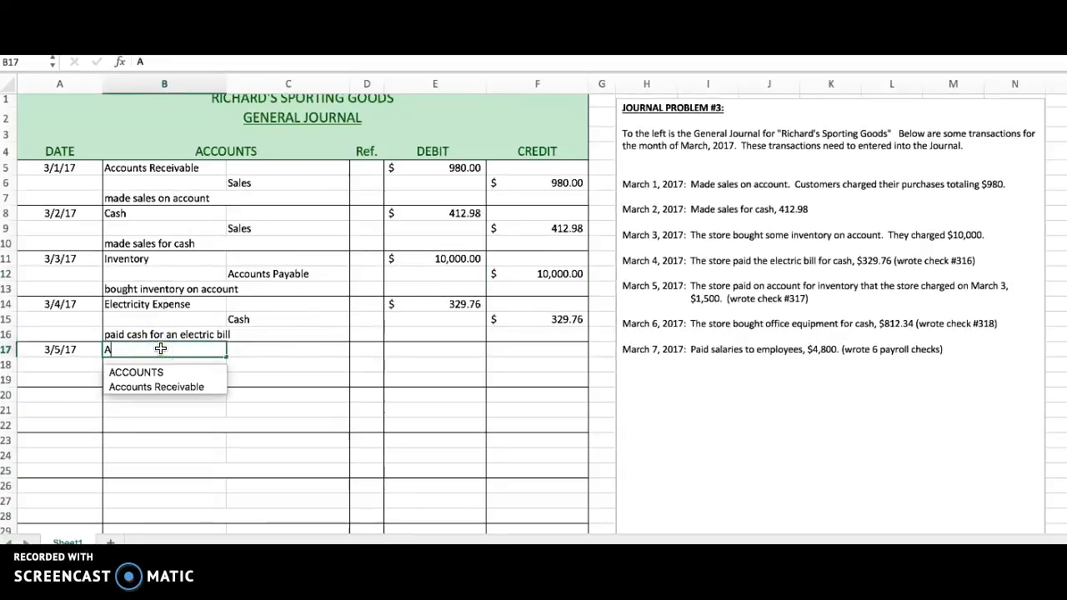
text(ccounts)
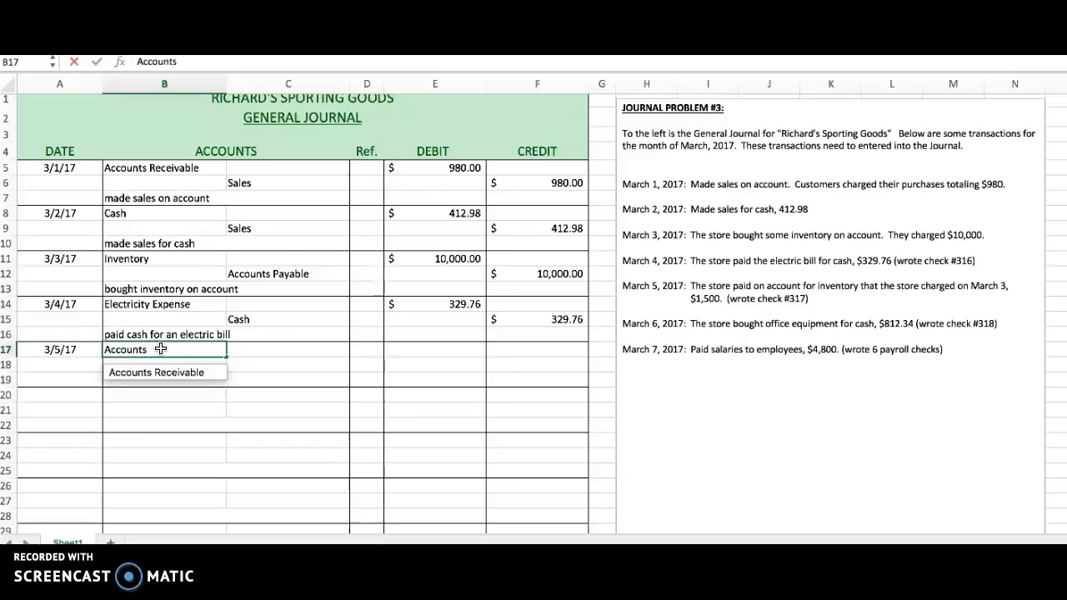
text( Payable)
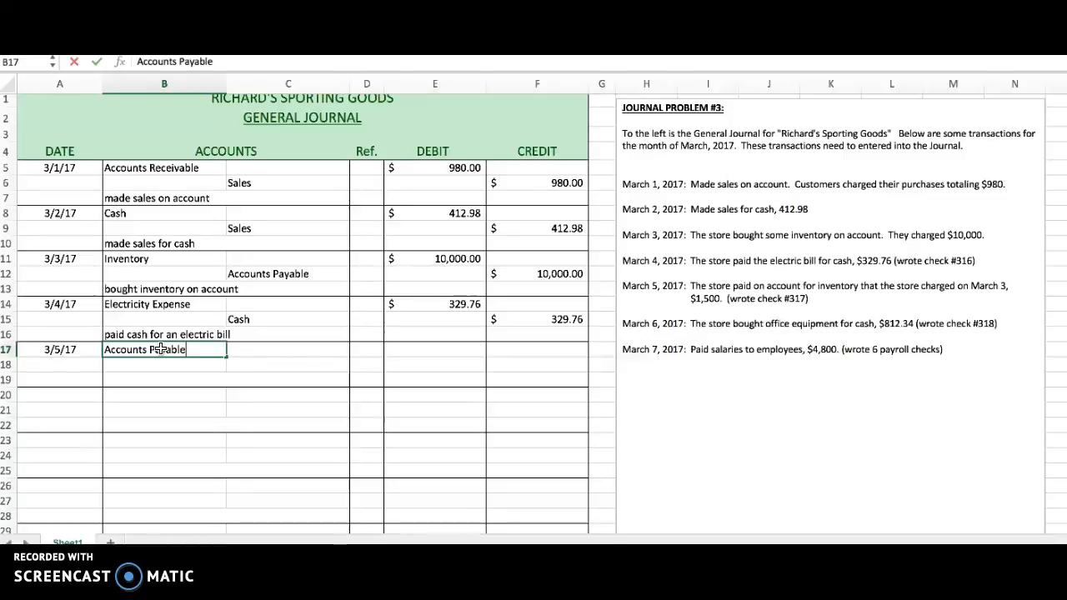
Enter a debit of 1500 for Accounts Payable in E17.
key(Tab)
key(Tab)
key(Tab)
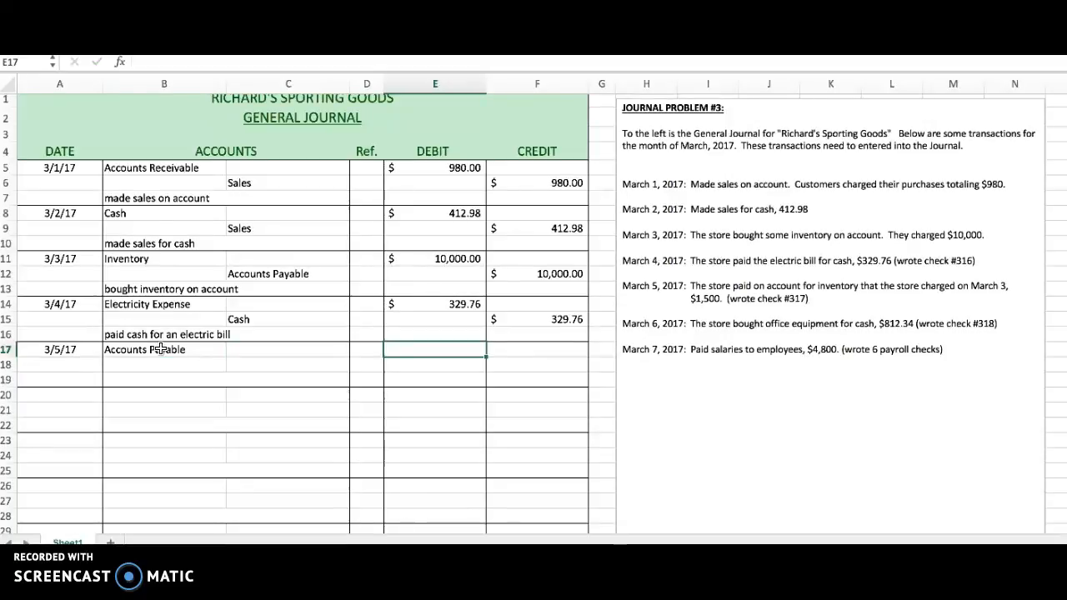
text(1500)
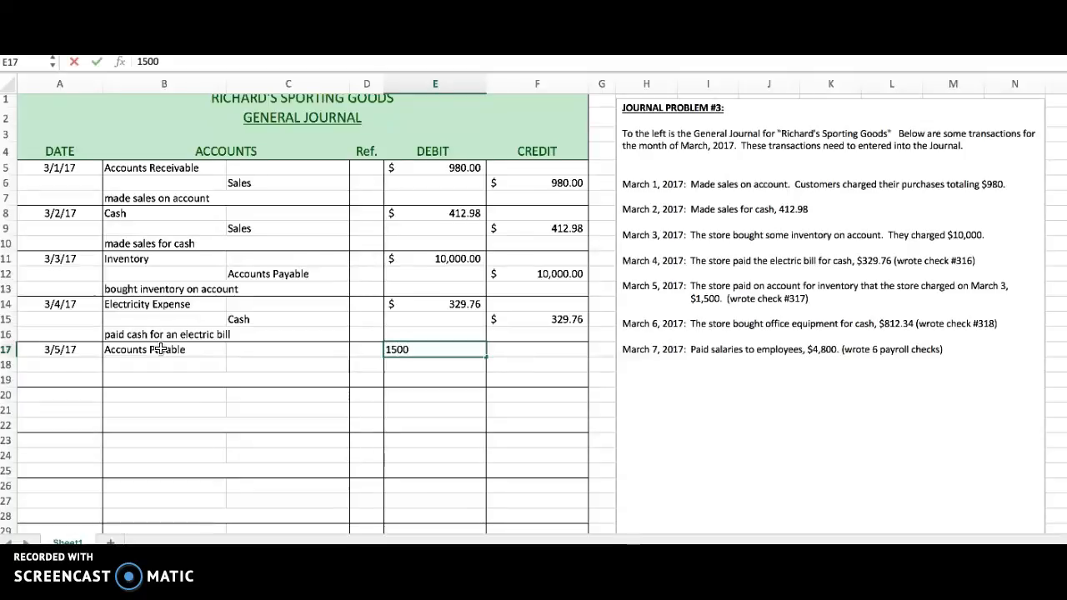
key(Return)
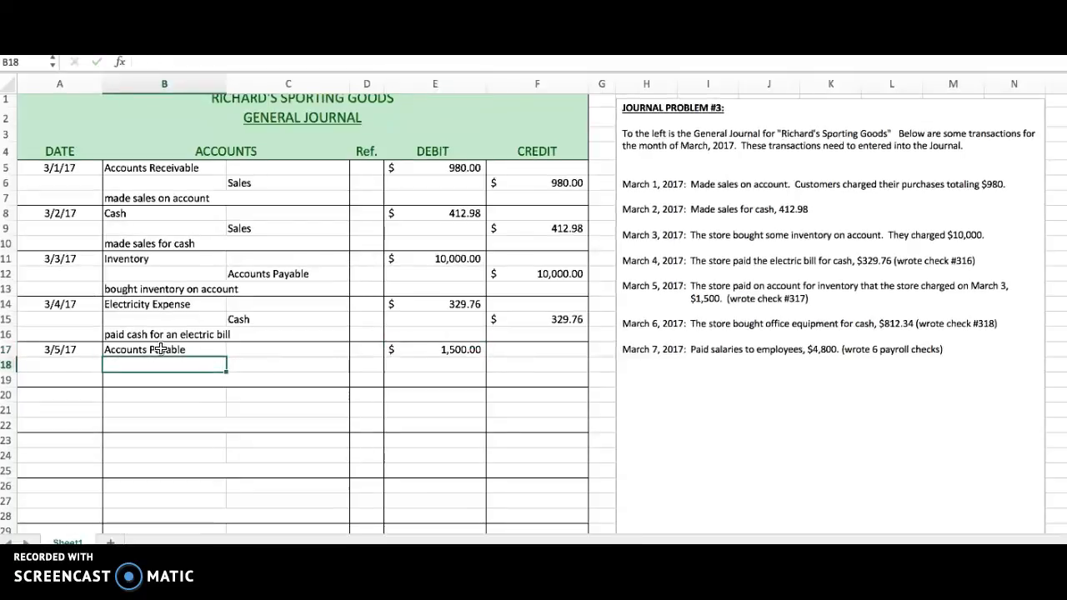
Record the credit line in row 18 with the account Cash in C18 and a credit of 1500 in F18.
key(Tab)
text(C)
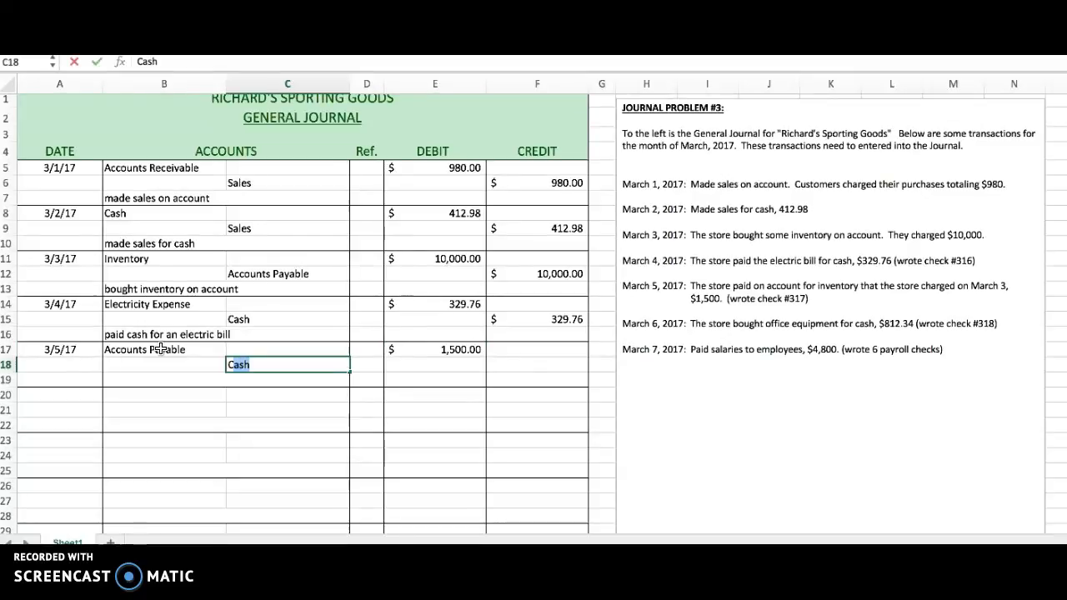
key(Tab)
key(Tab)
key(Tab)
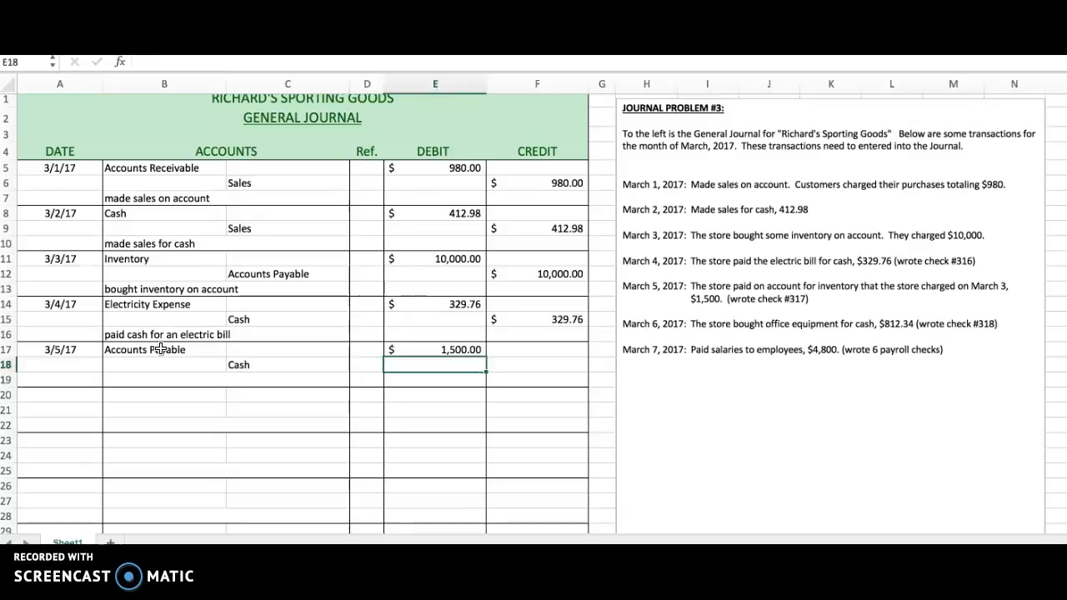
text(1)
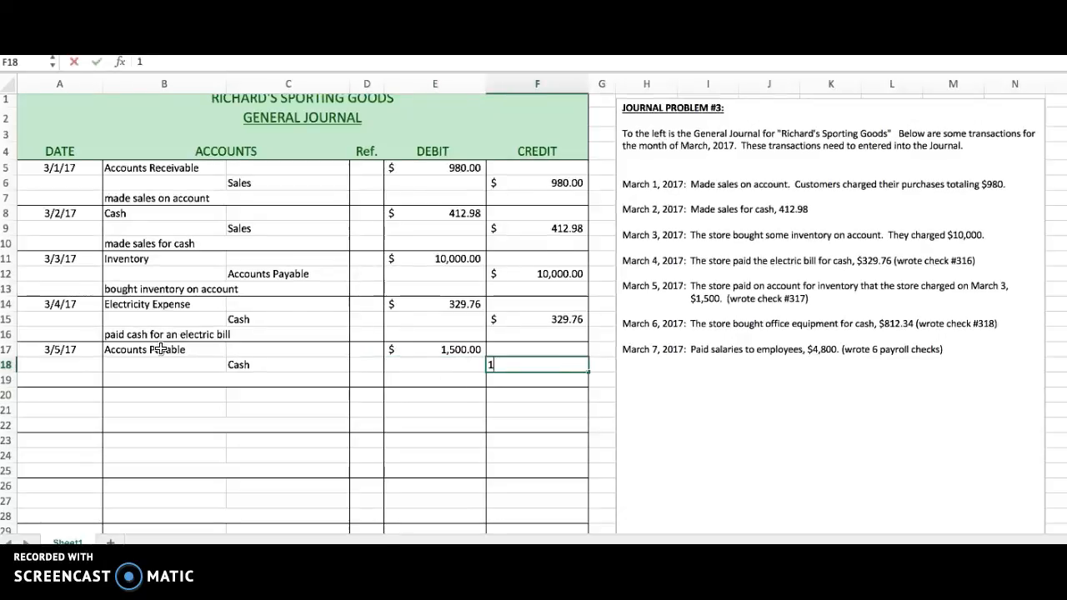
text(500)
key(Return)
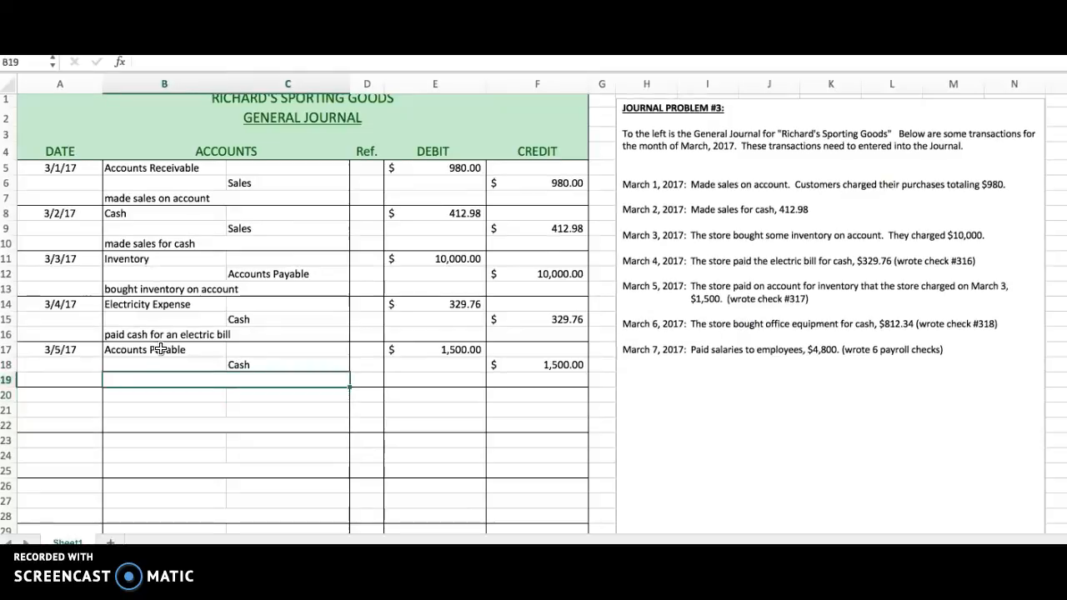
Add the explanation "paid on account, check # 317" in row 19 beneath the March 5 entry.
text(paid)
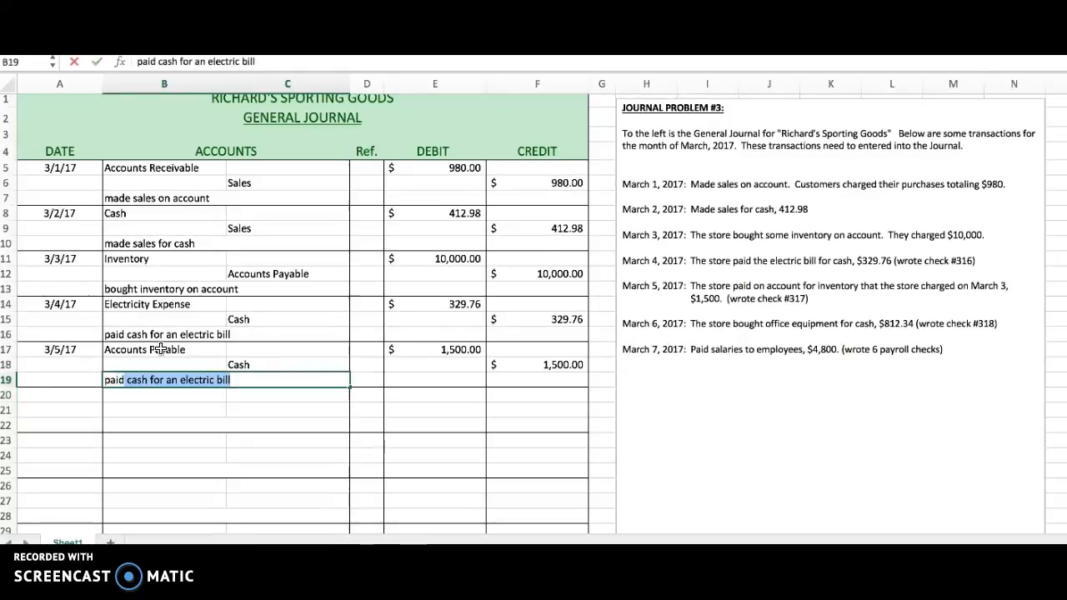
text( on accoun)
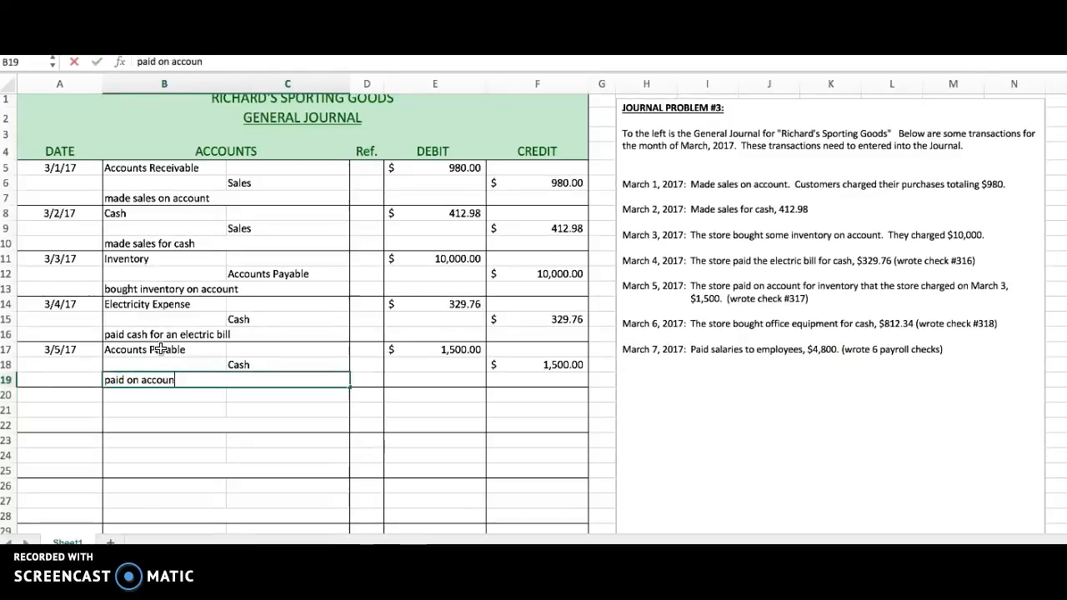
text(t, check)
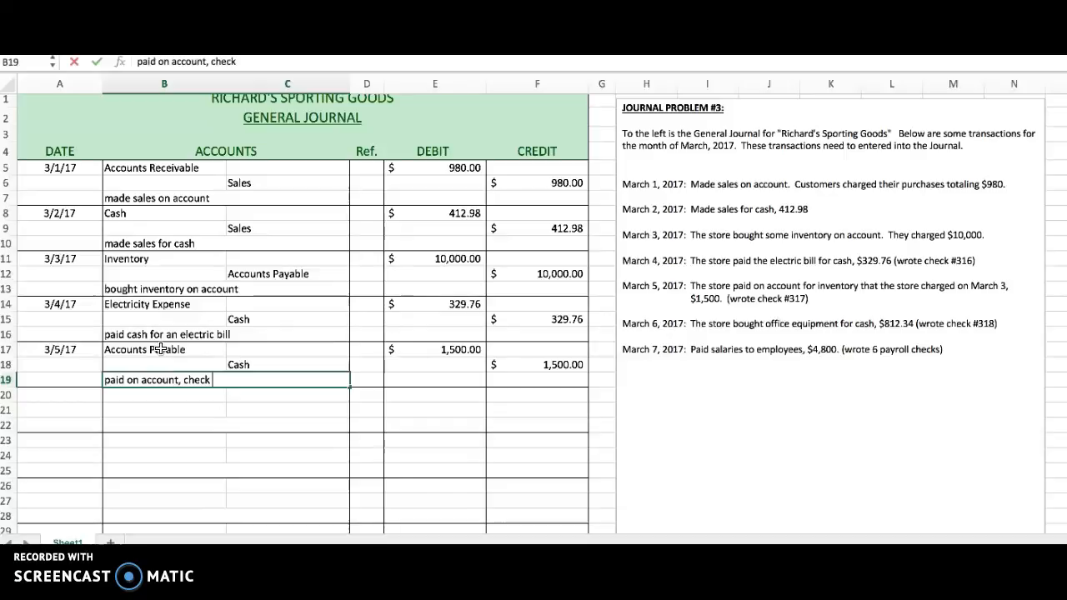
text( # 317)
key(Return)
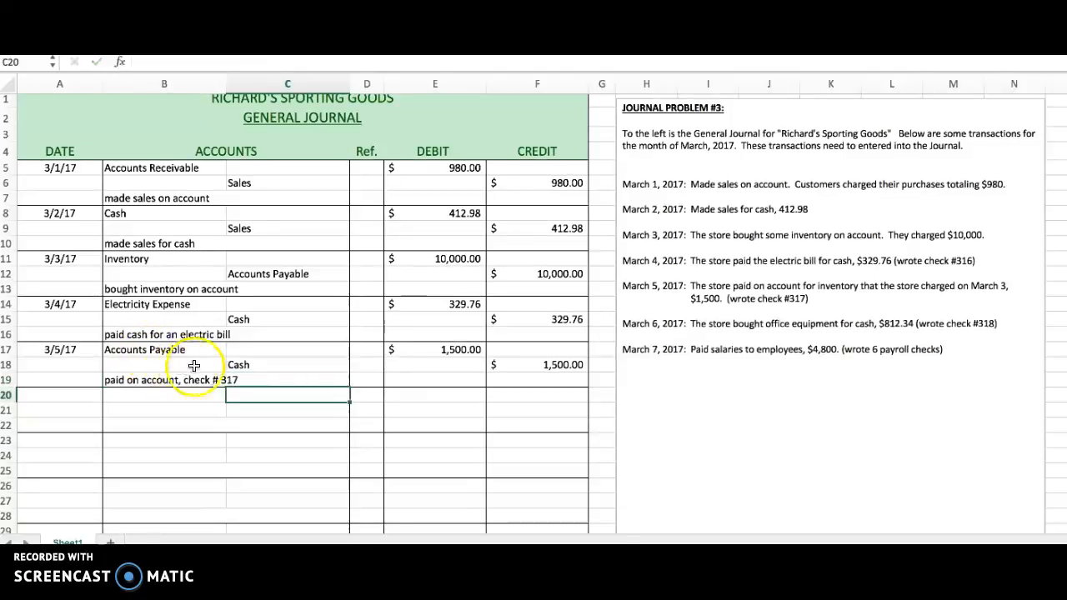
Append ", check #316" to the March 4 electric bill explanation in row 16.
click(260, 334)
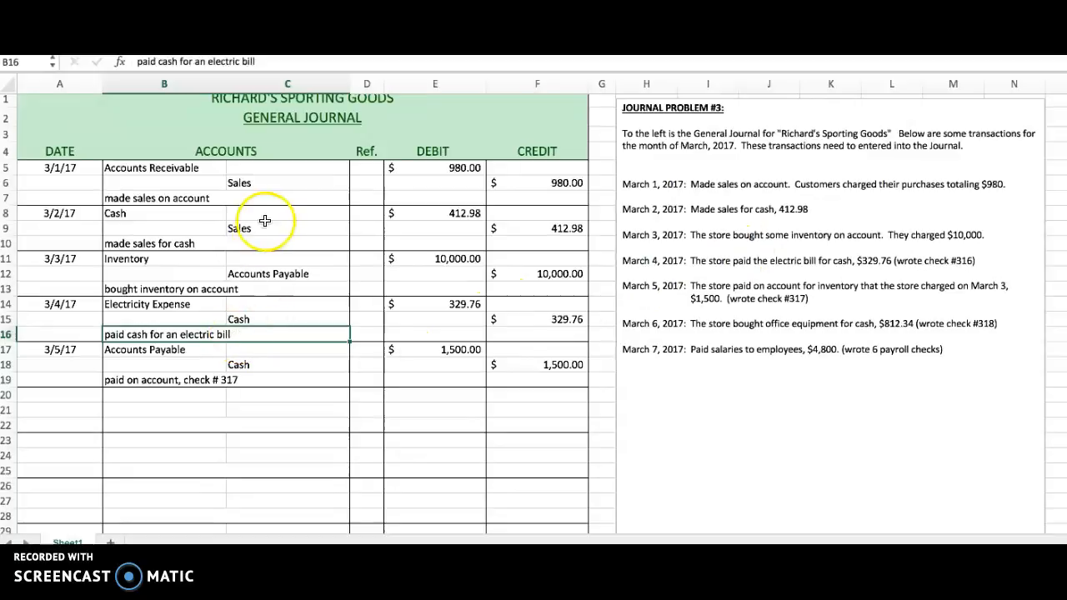
click(263, 61)
text(, )
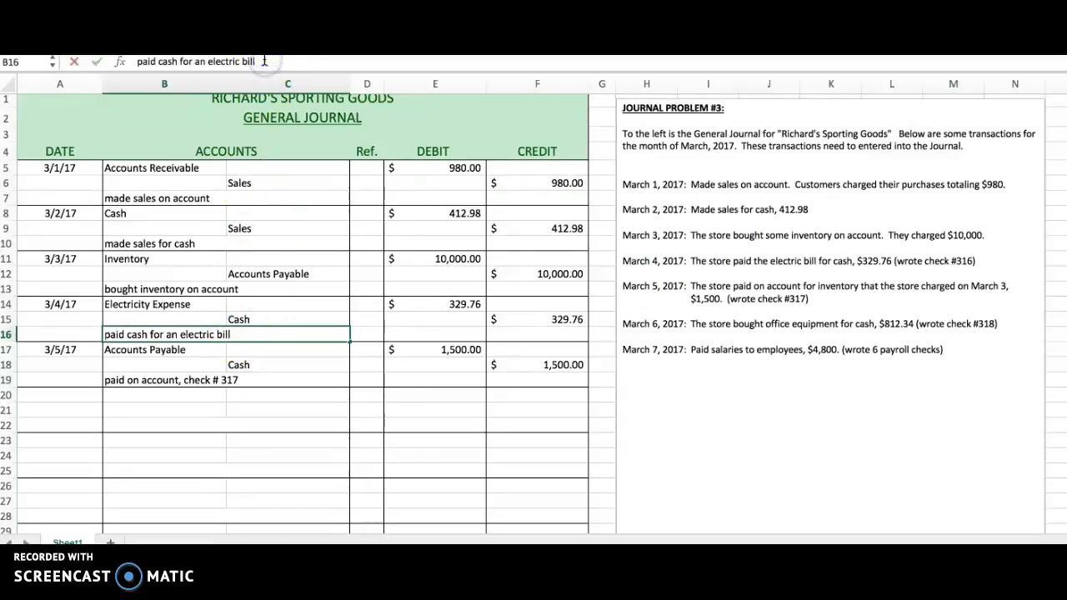
text(che)
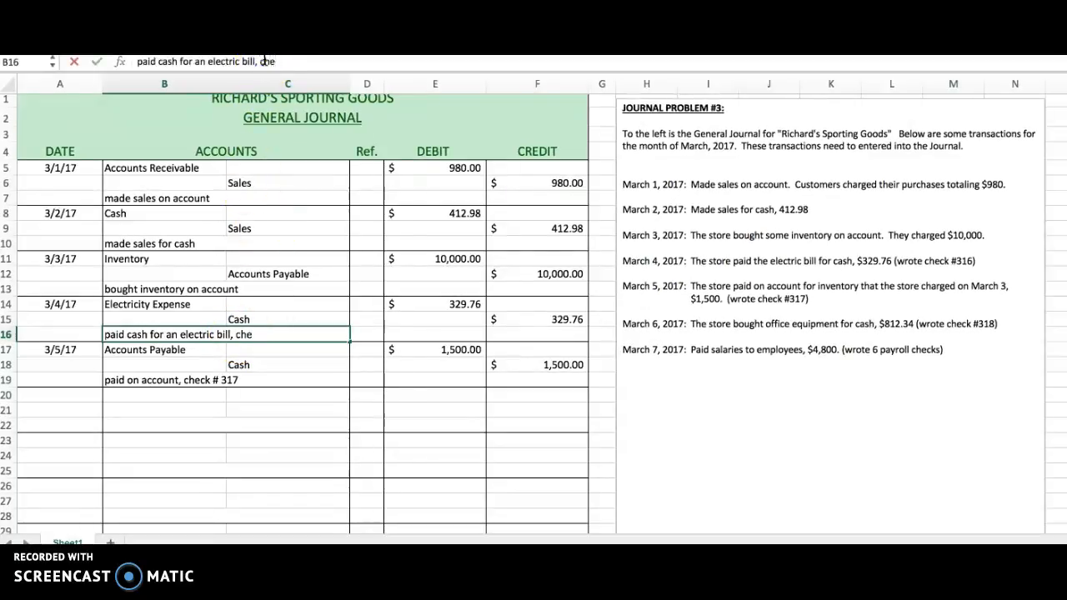
text(ck #)
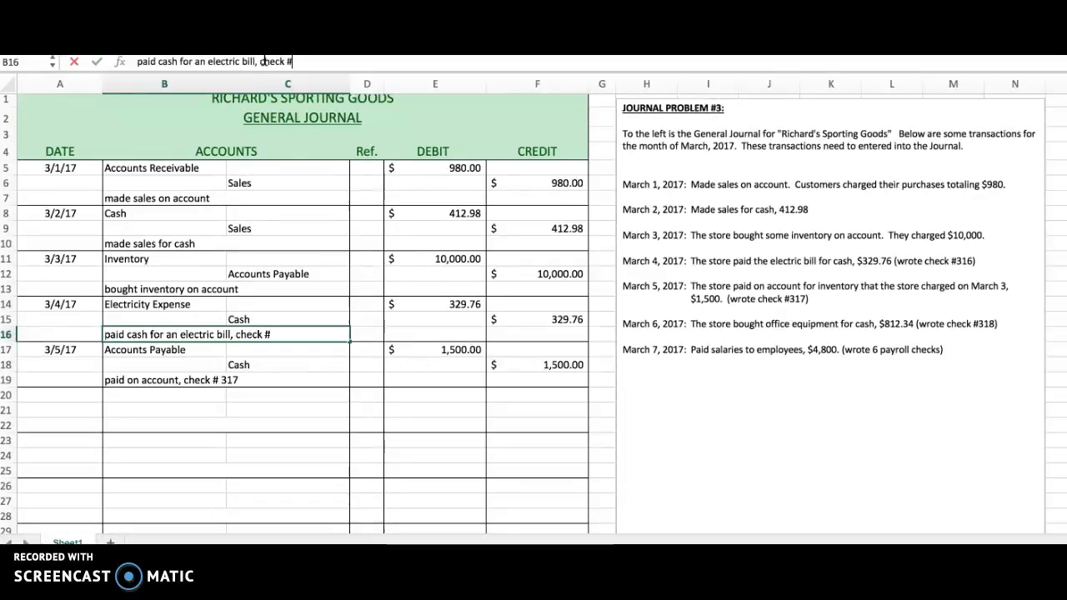
text(316)
key(Return)
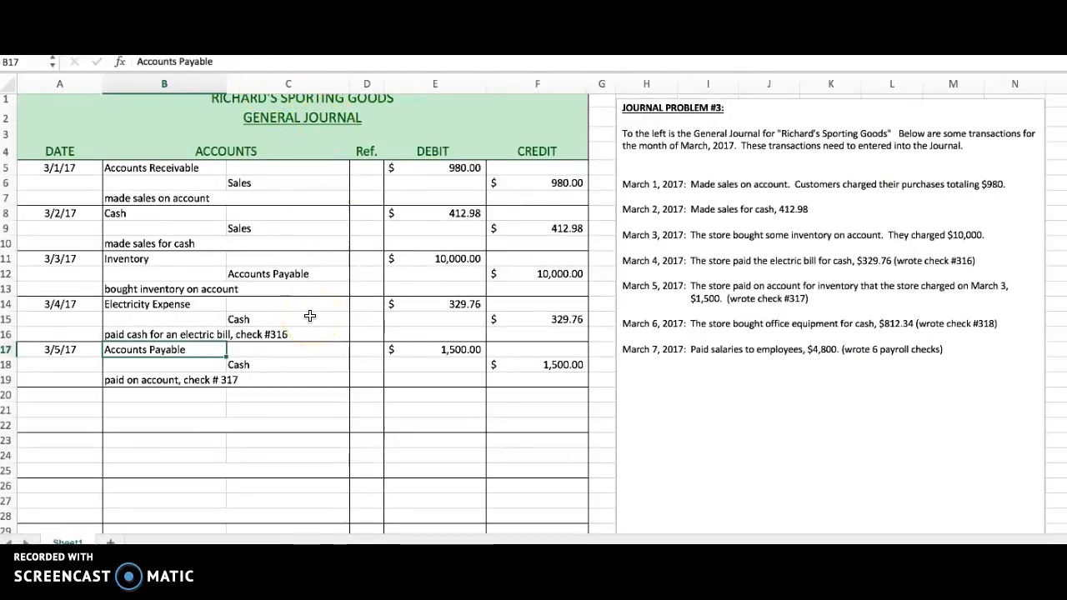
Review both accounts of the March 5 entry and their debit and credit amounts.
click(169, 350)
click(451, 349)
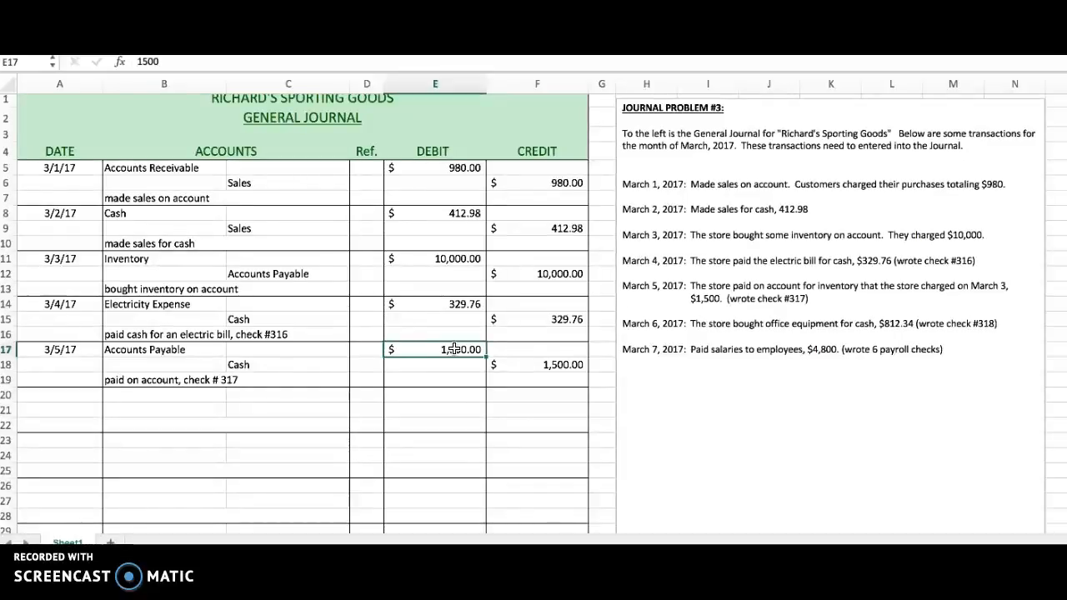
click(268, 366)
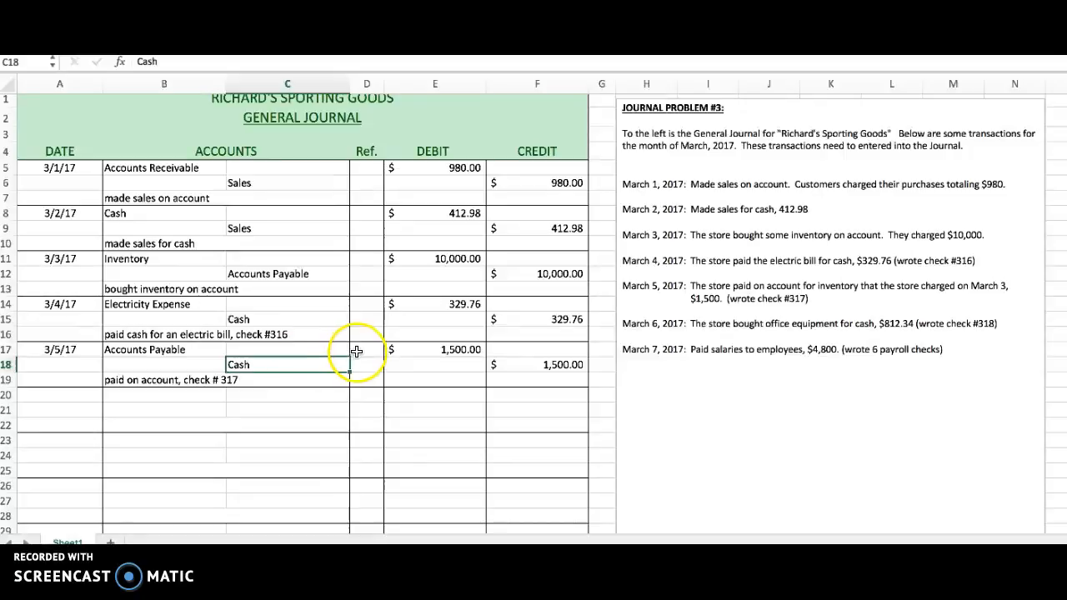
click(552, 364)
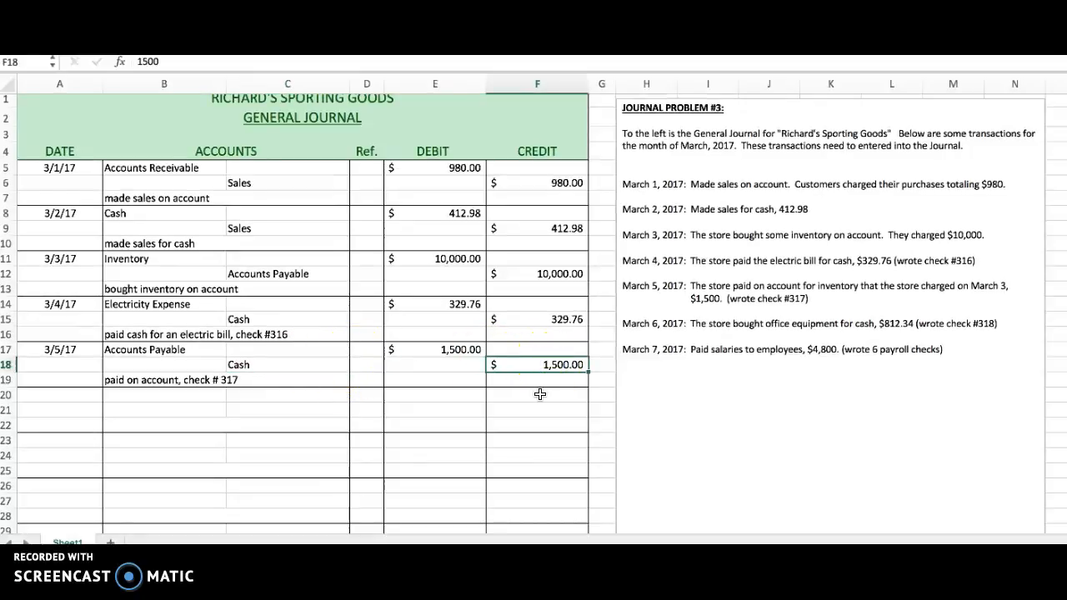
Start the March 6 entry in row 20 with the date 3/6/17 in A20 and the account Office Equipment in B20.
click(69, 397)
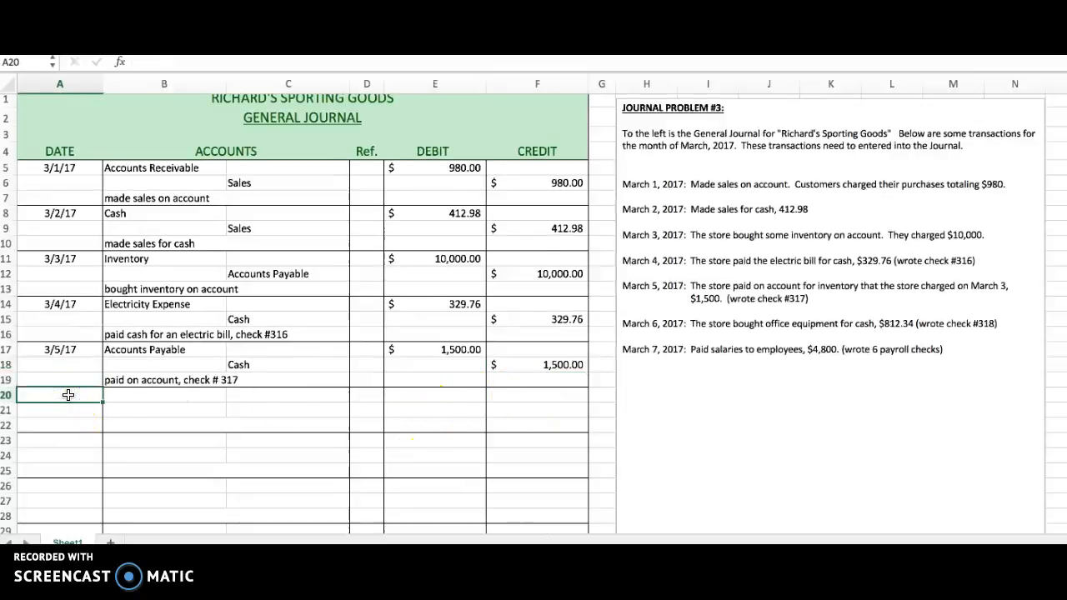
text(3/)
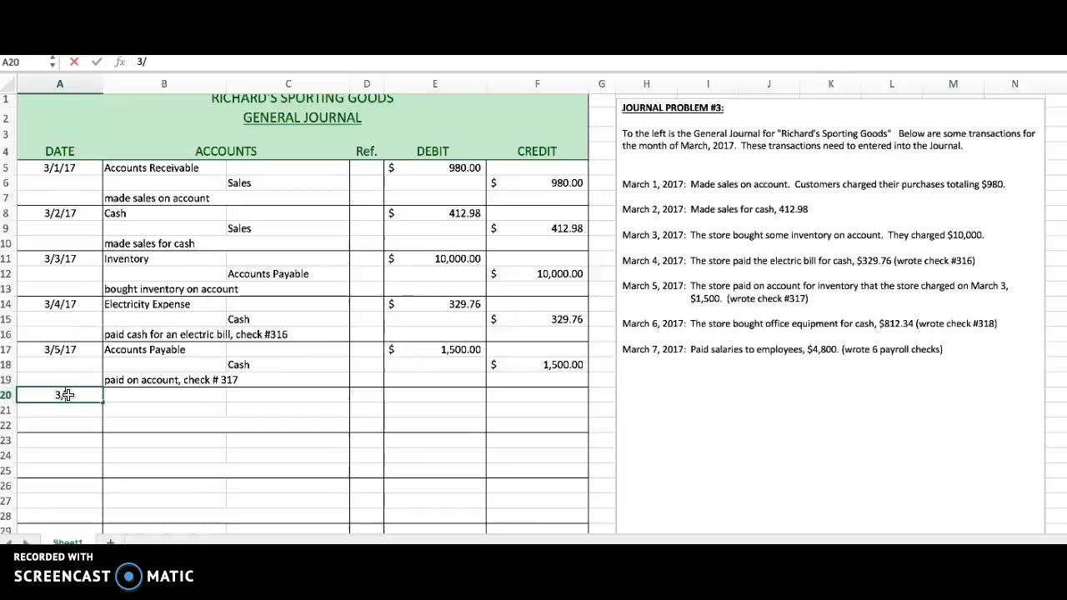
text(6/17)
key(Tab)
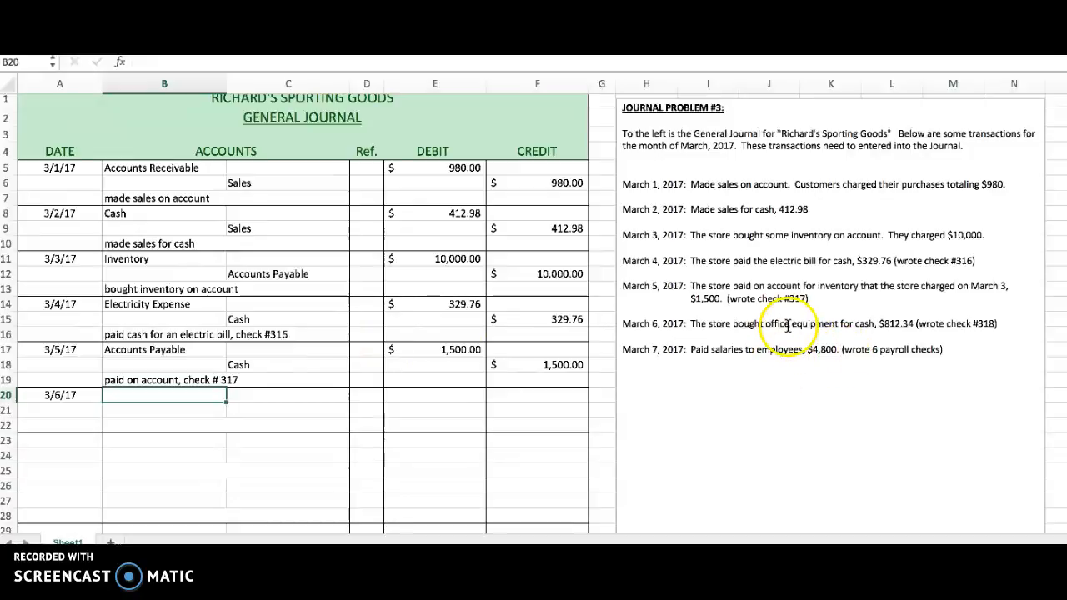
text(O)
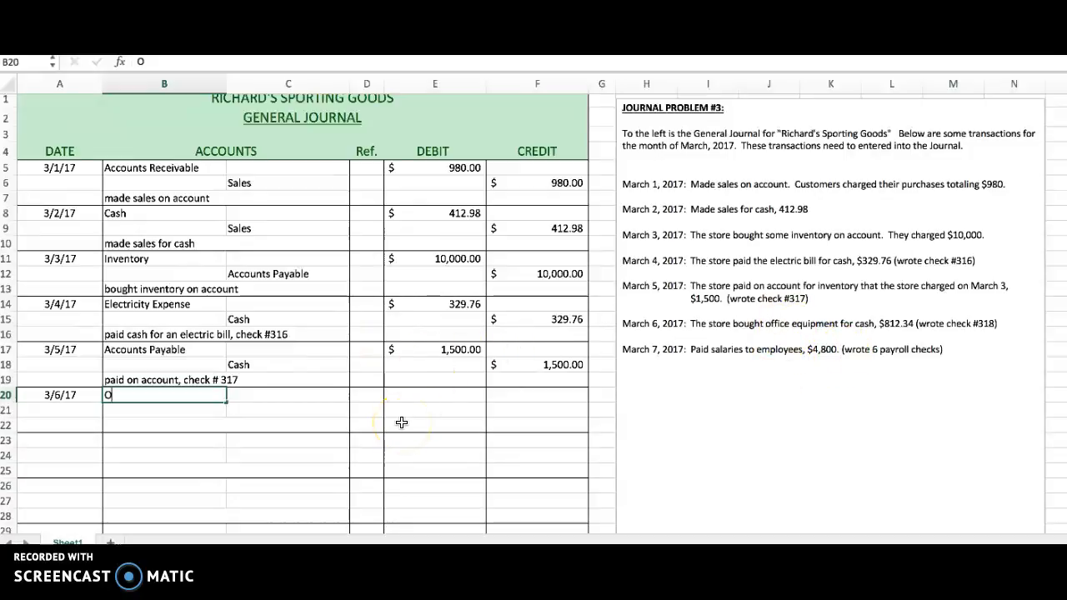
text(ffice E)
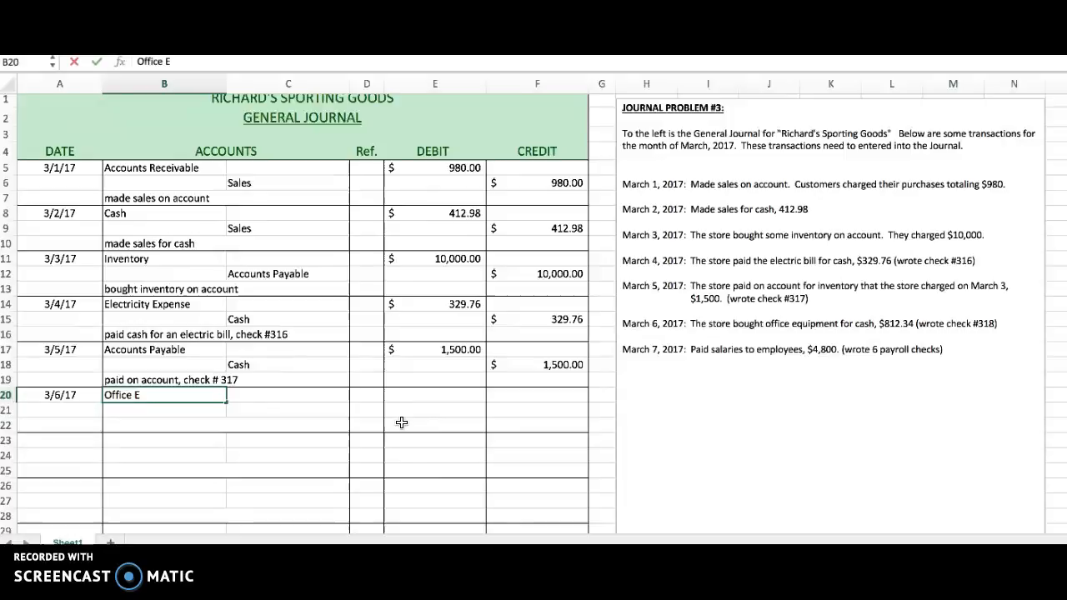
text(quipment)
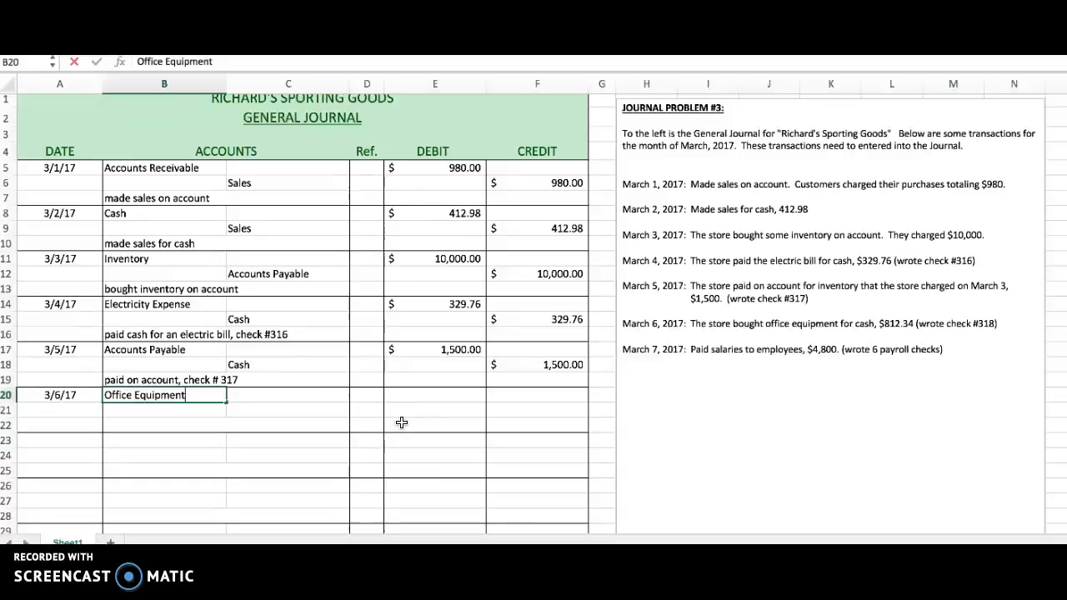
Enter a debit of 812.34 in E20 for Office Equipment.
key(Tab)
key(Tab)
key(Tab)
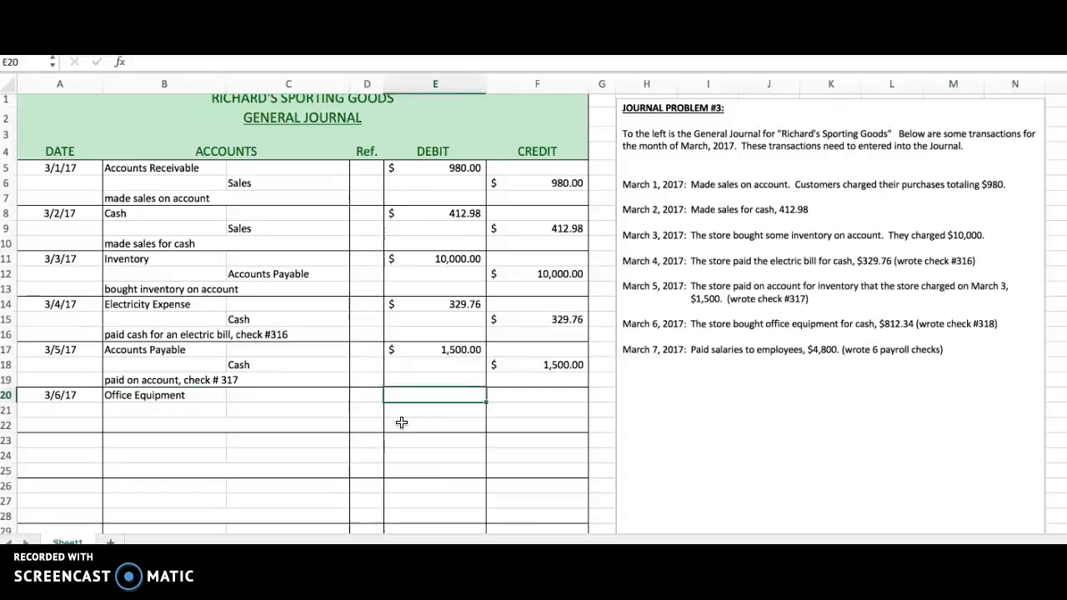
text(8)
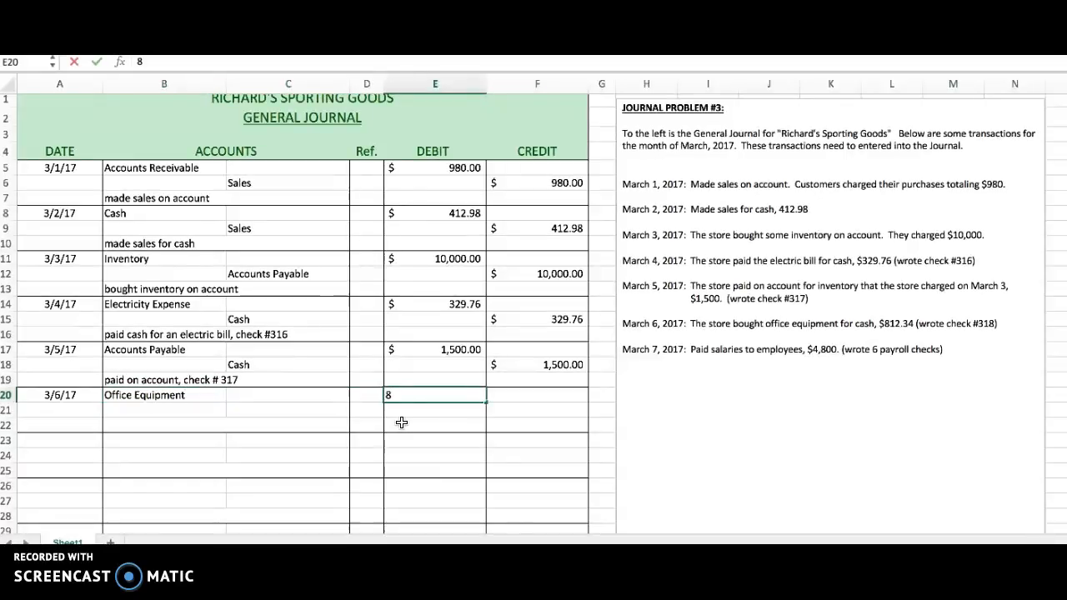
text(12.34)
key(Return)
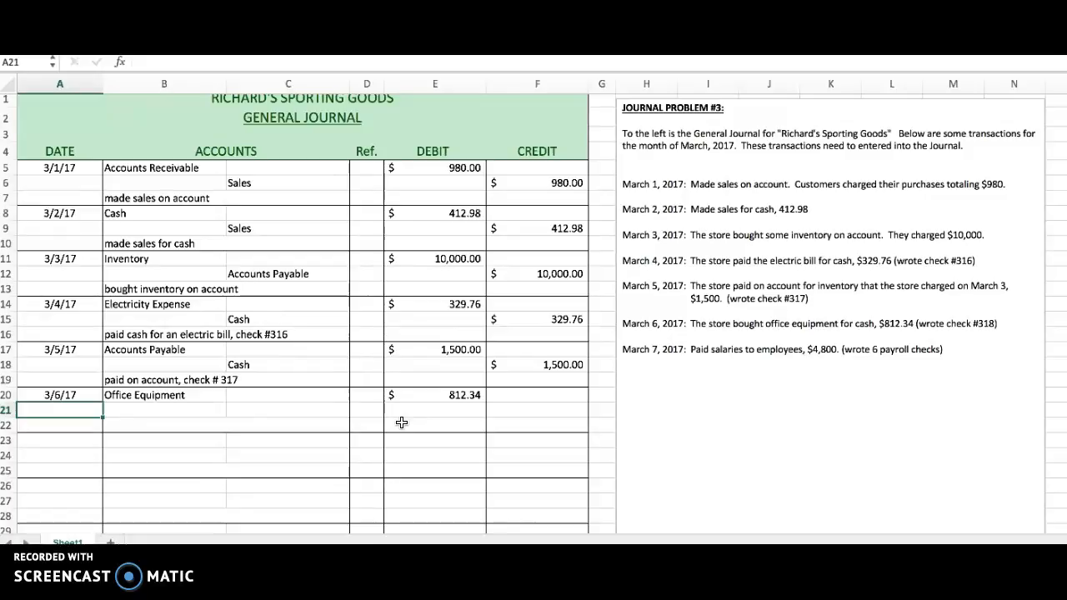
Record the credit line in row 21 with the account Cash in C21 and a credit of 812.34 in F21.
key(Tab)
key(Tab)
text(Cash)
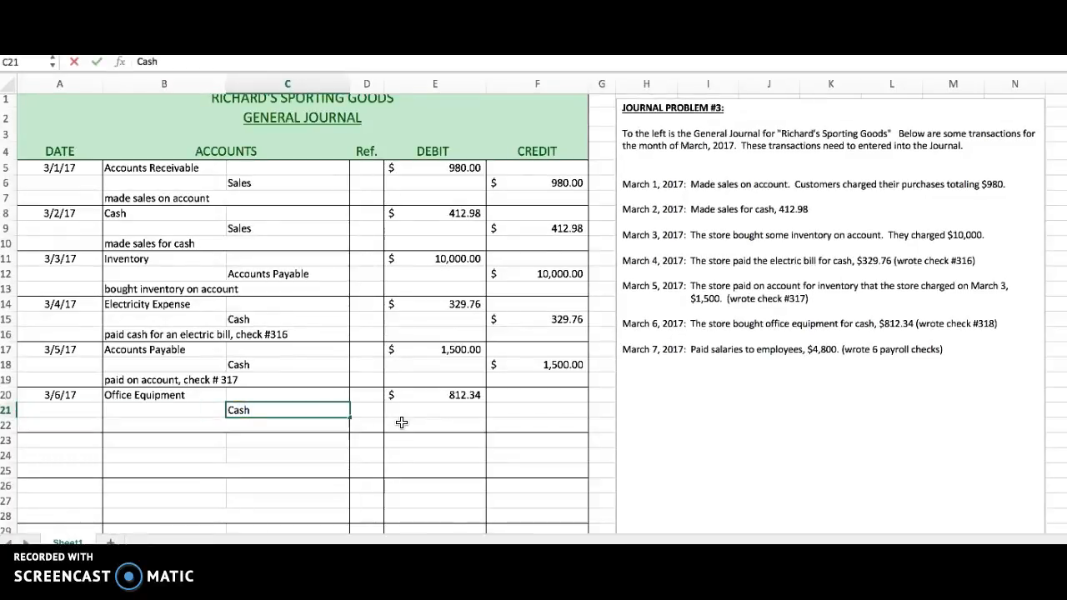
key(Tab)
key(Tab)
key(Tab)
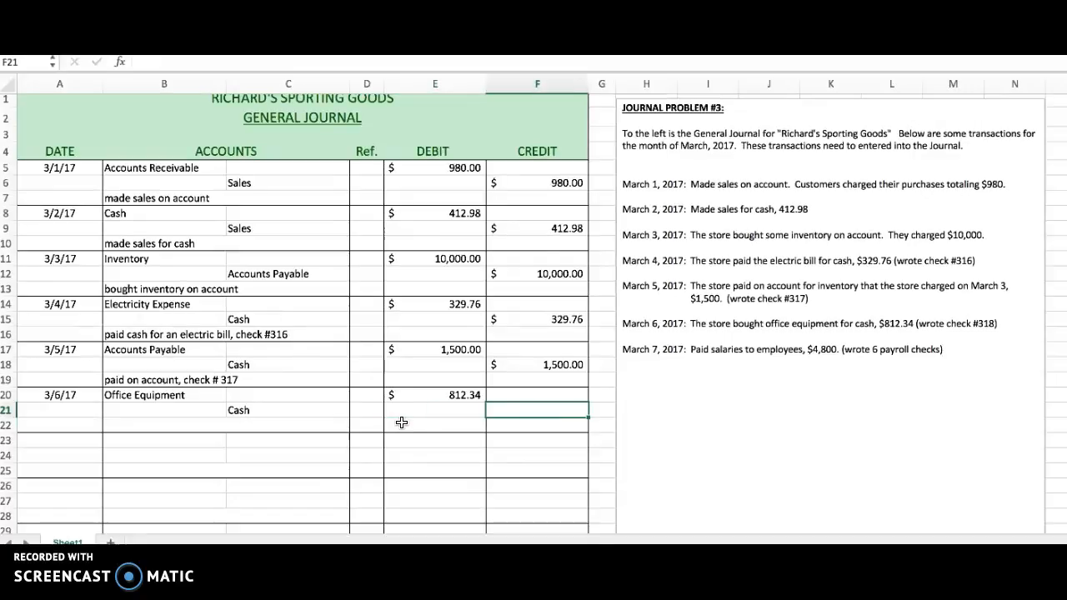
text(812.34)
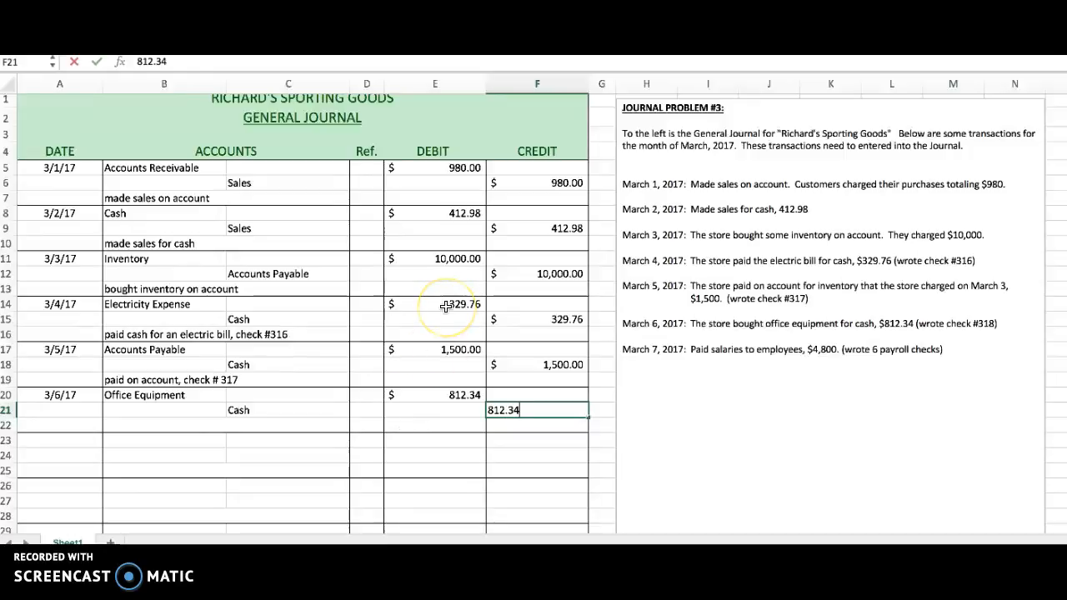
key(Return)
Add the explanation "bought office equioment for cash, check #318" in row 22 beneath the March 6 entry.
key(Left)
key(Left)
key(Left)
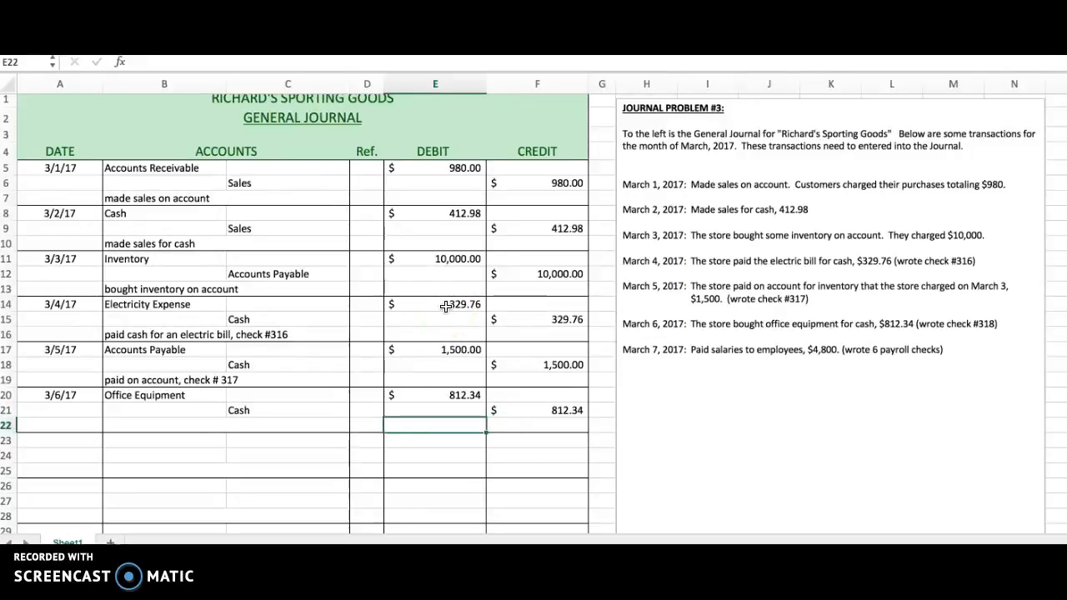
text(v)
key(BackSpace)
text(bought )
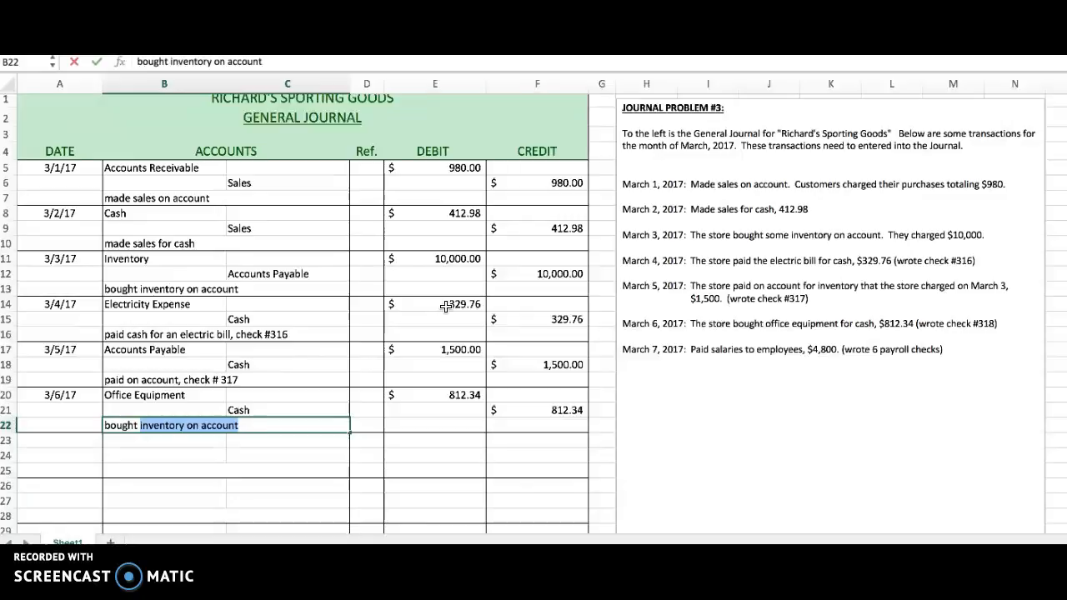
text(office equioment for cas)
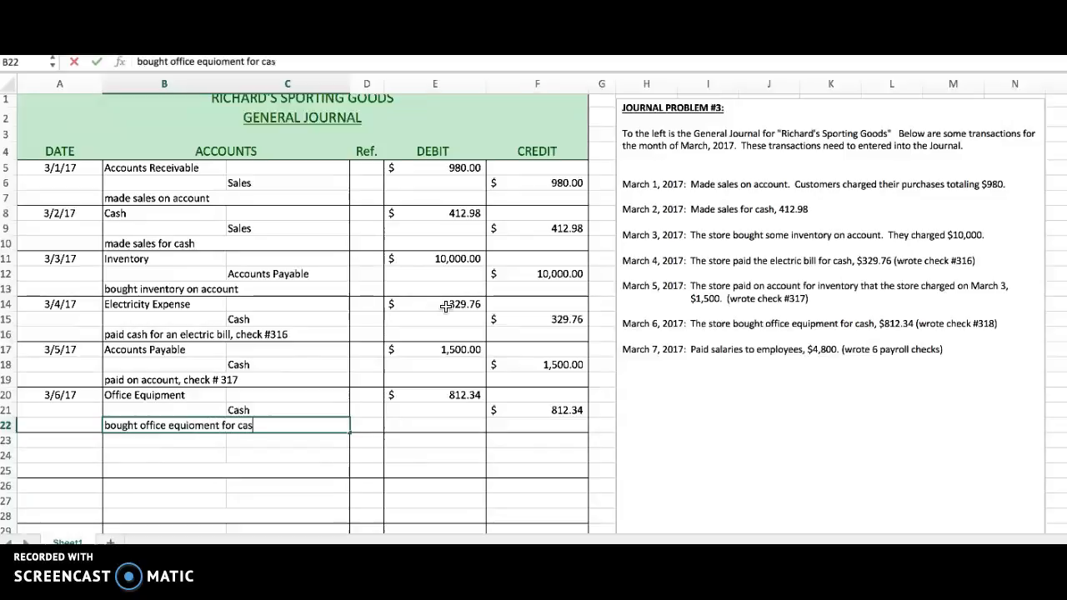
text(h, check)
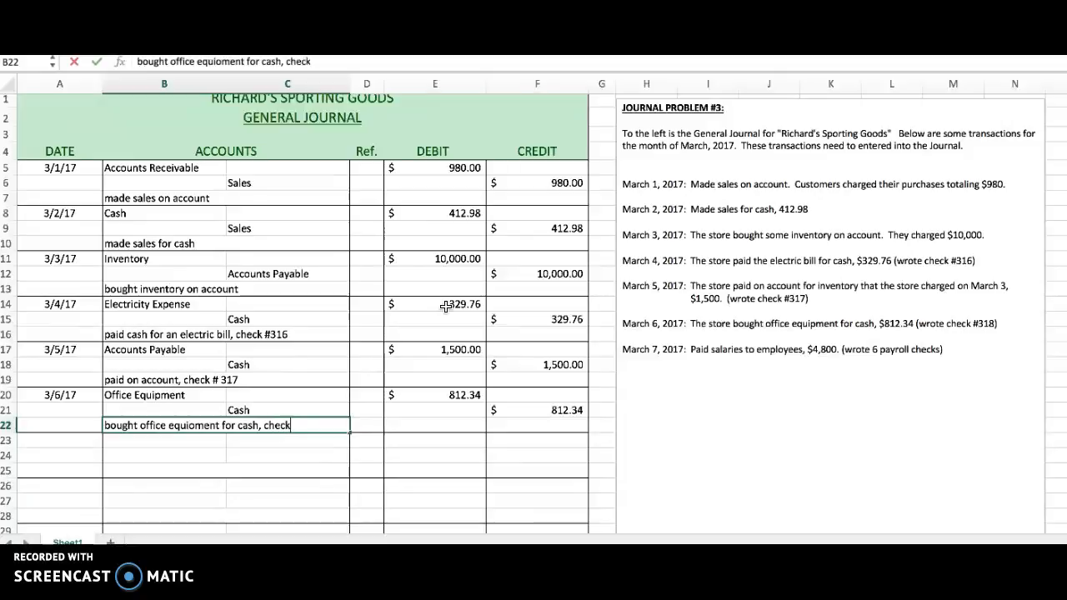
text( #)
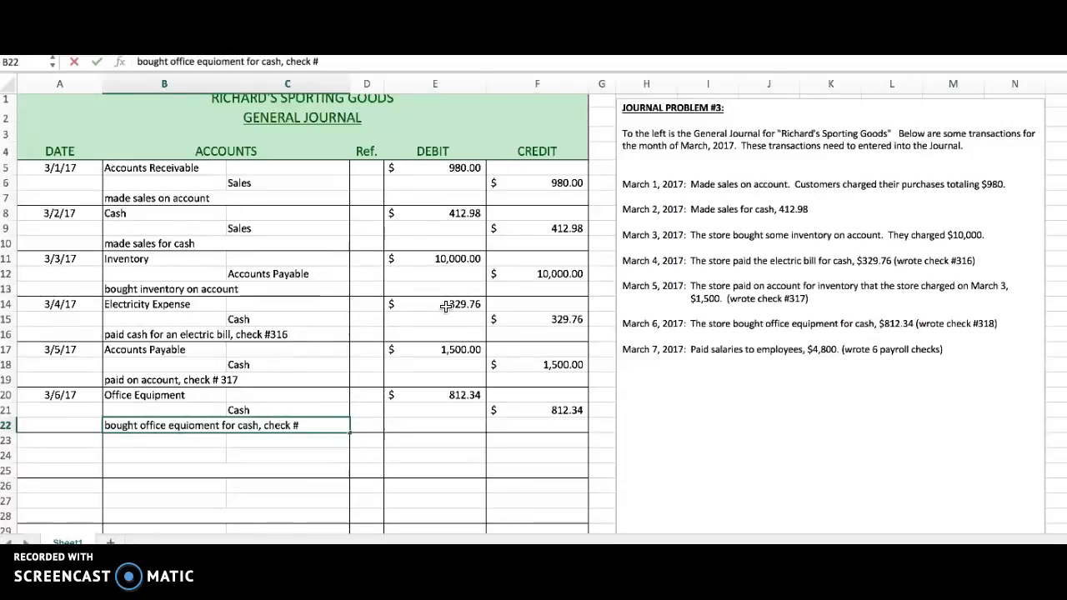
text(318)
key(Return)
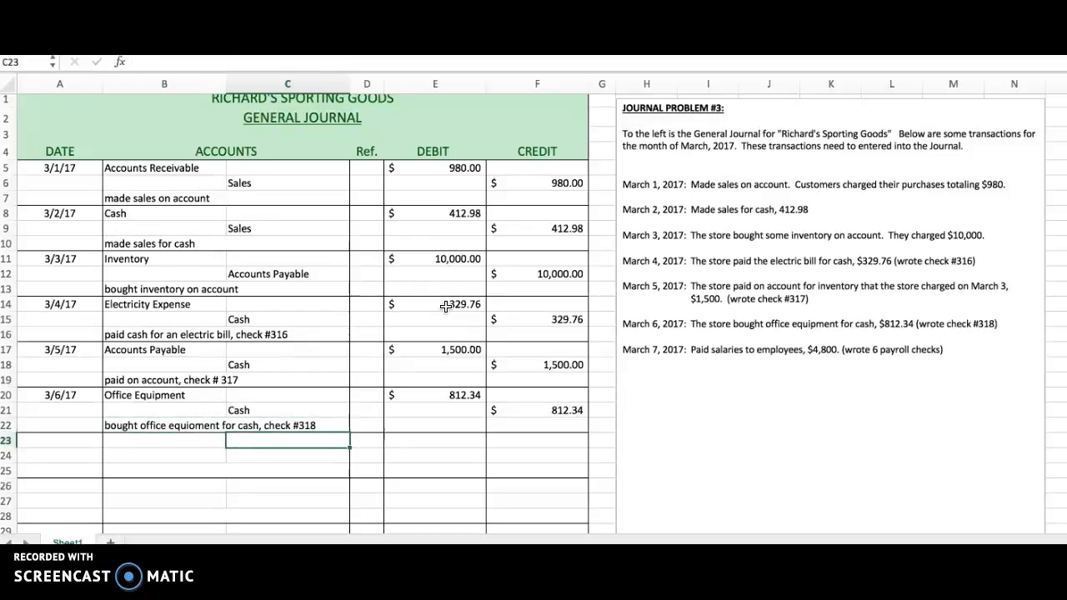
Start the March 7 entry in row 23 with the date 3/7/17 in A23 and the account Salaries Expense in B23.
key(Left)
key(Left)
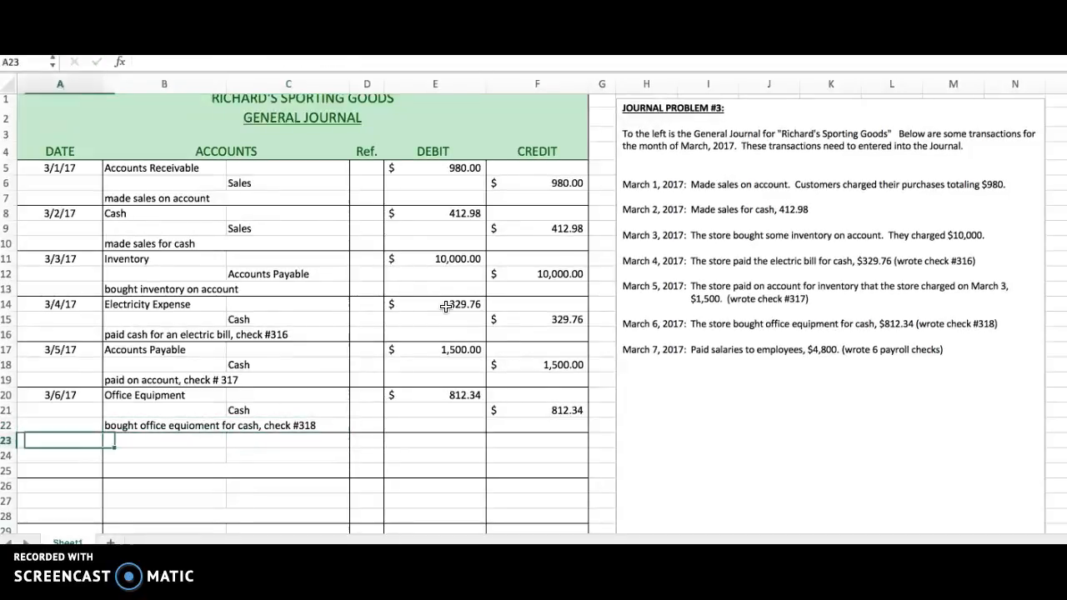
text(3/7/1)
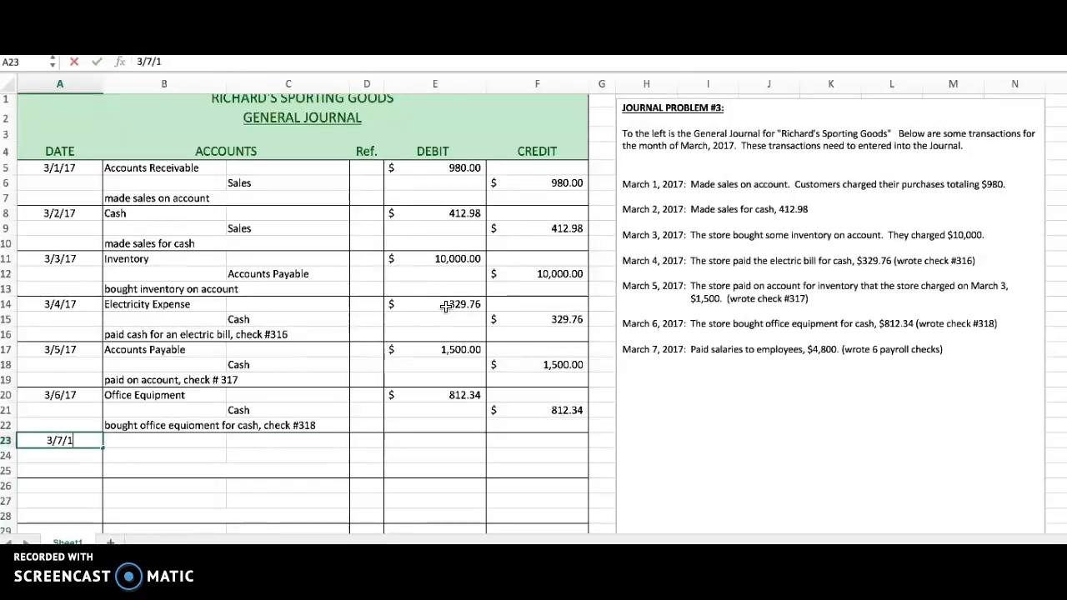
text(7)
key(Tab)
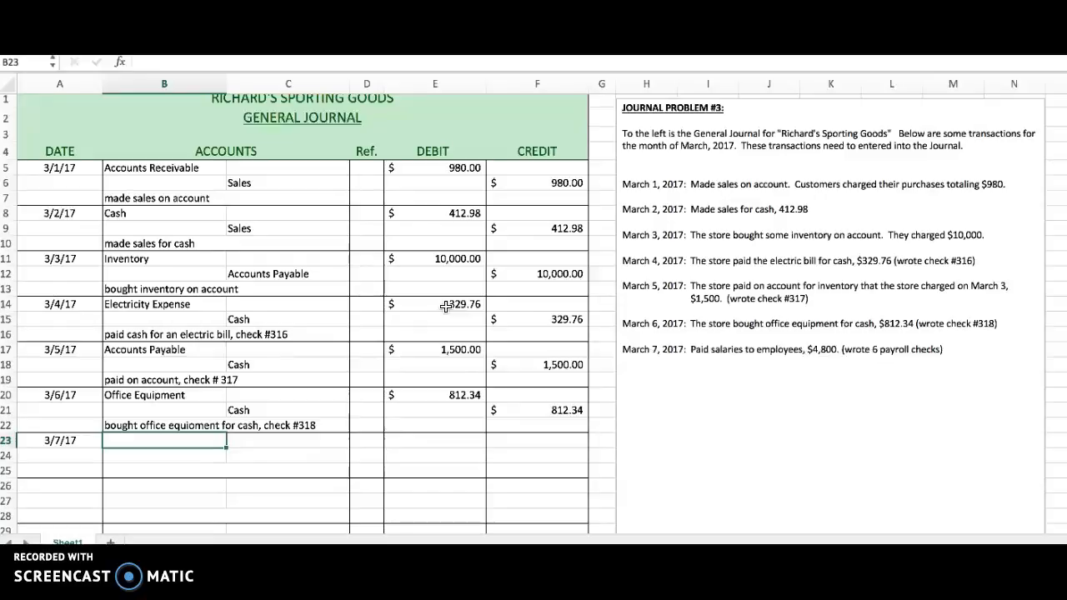
text(Salariesd)
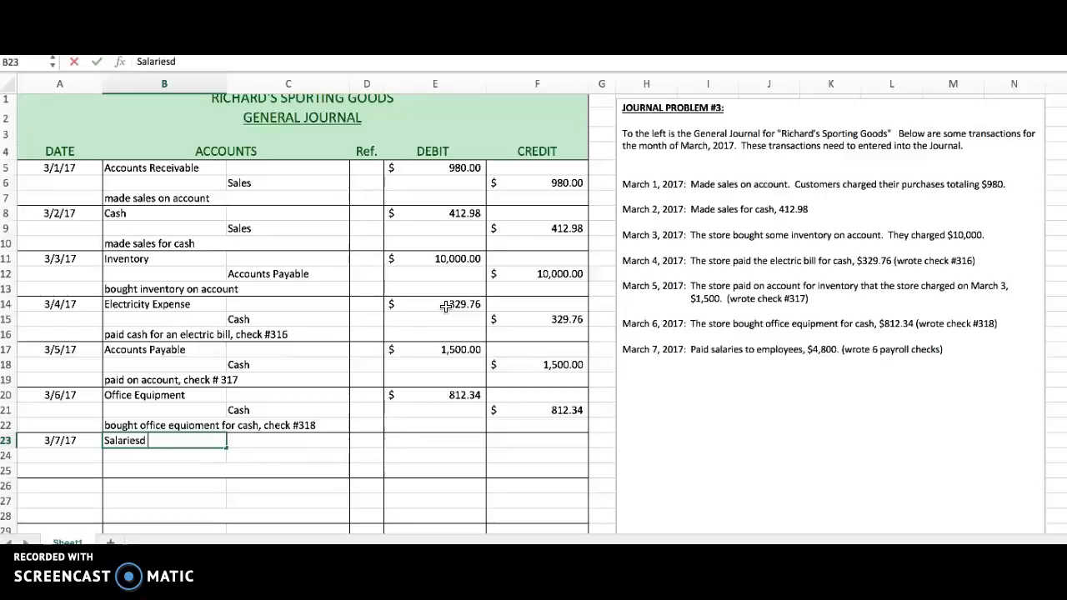
key(BackSpace)
text(Expense)
Enter a debit of 4800 in E23 for Salaries Expense.
key(Tab)
key(Tab)
key(Tab)
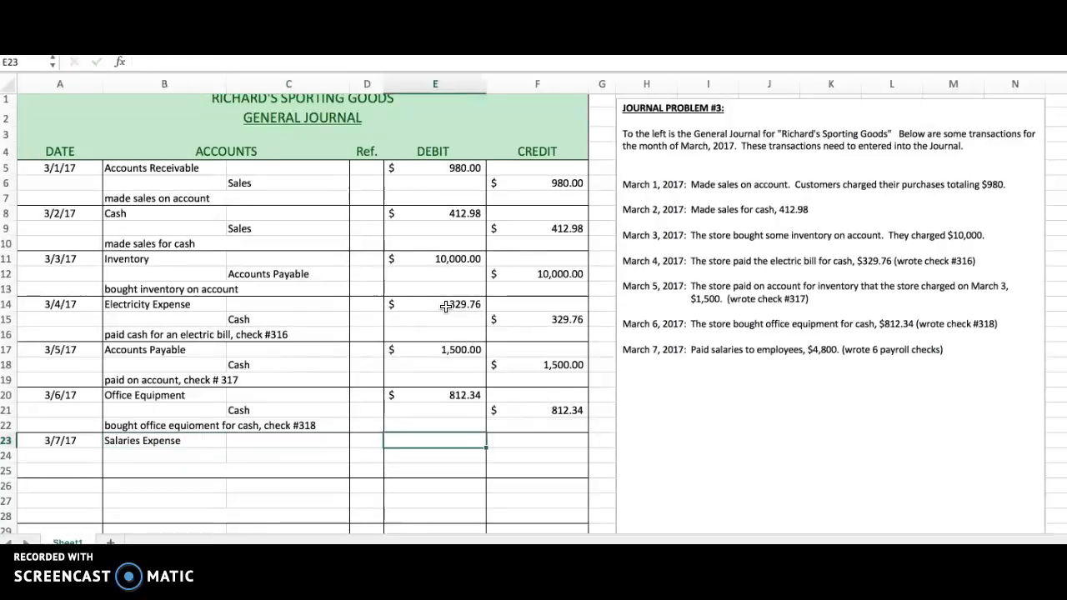
text(4800)
key(Return)
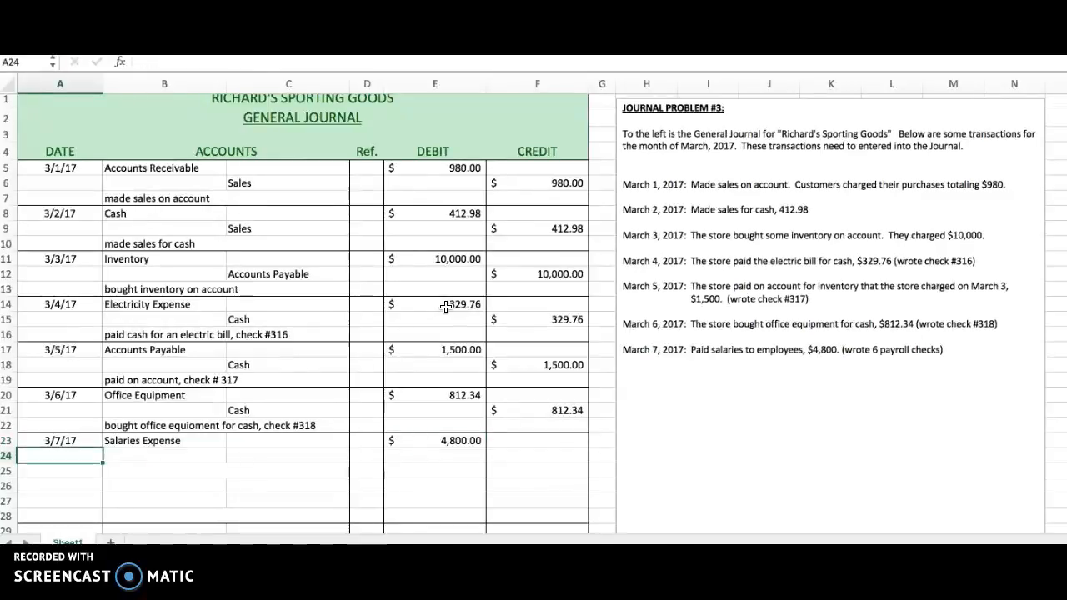
Record the credit line in row 24 with the account Cash in C24 and a credit of 4,800 in F24.
key(Tab)
key(Tab)
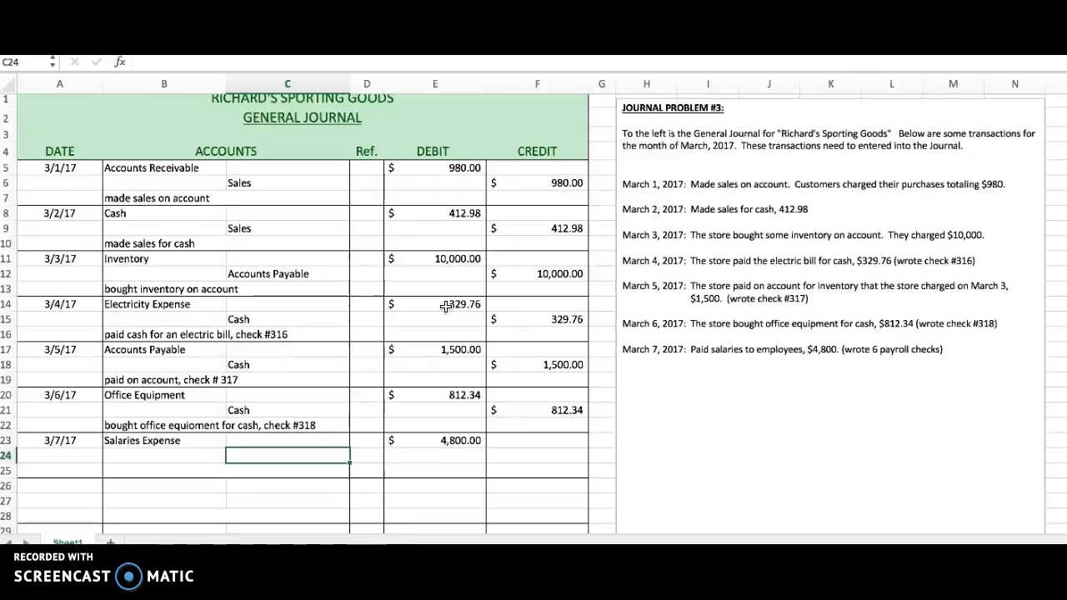
text(Cash)
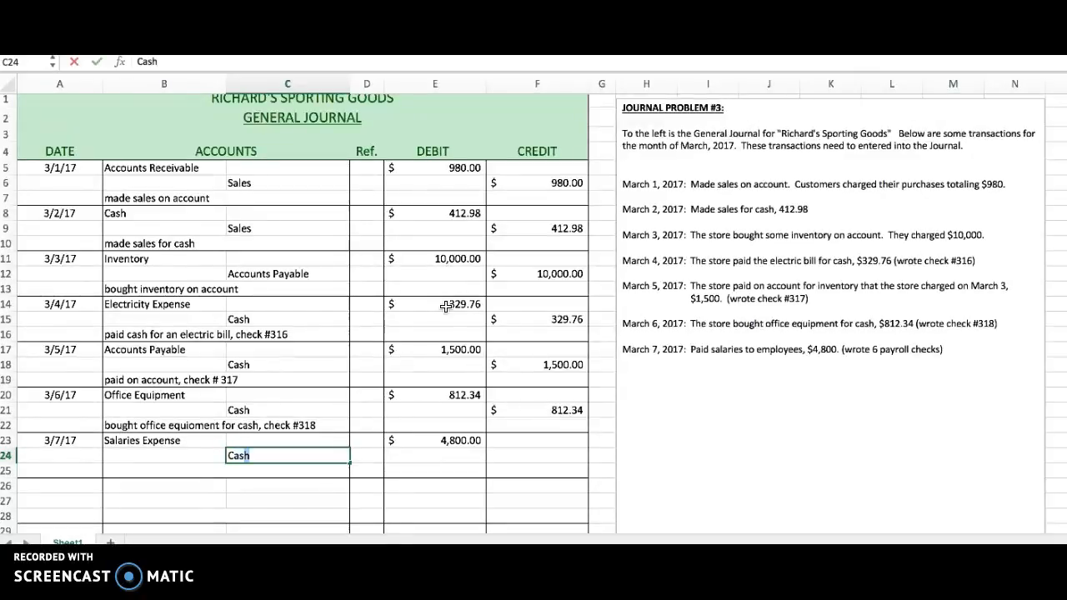
key(Tab)
key(Tab)
key(Tab)
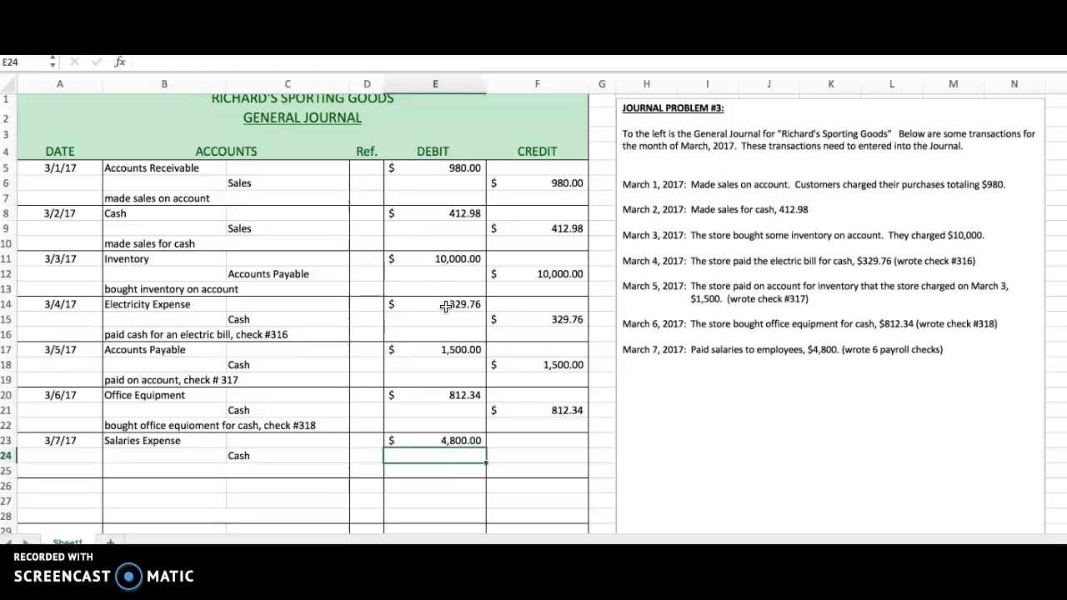
text(4)
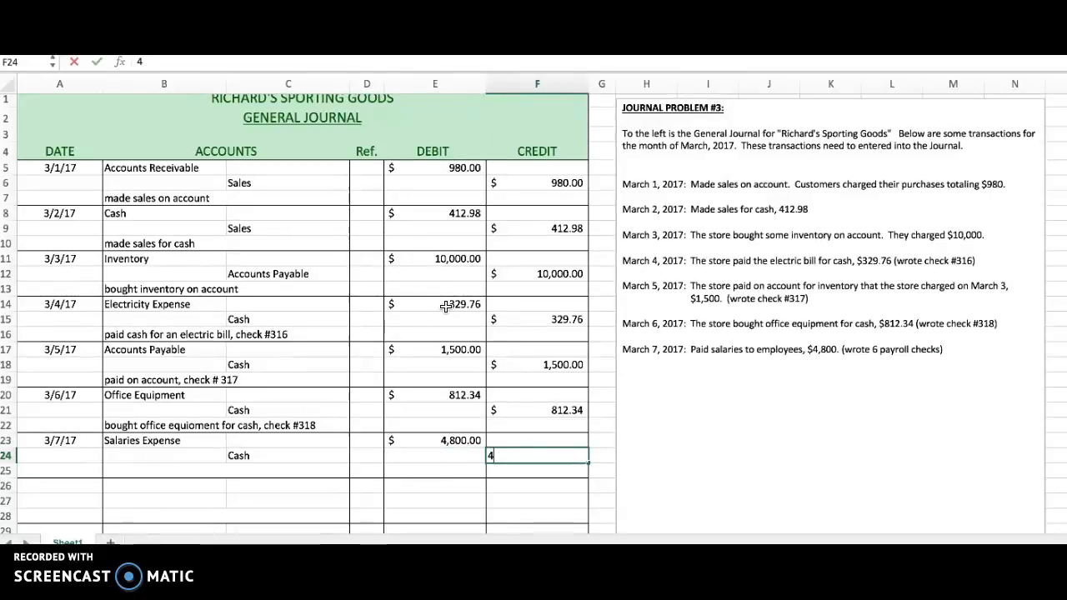
text(,800)
key(Return)
key(Return)
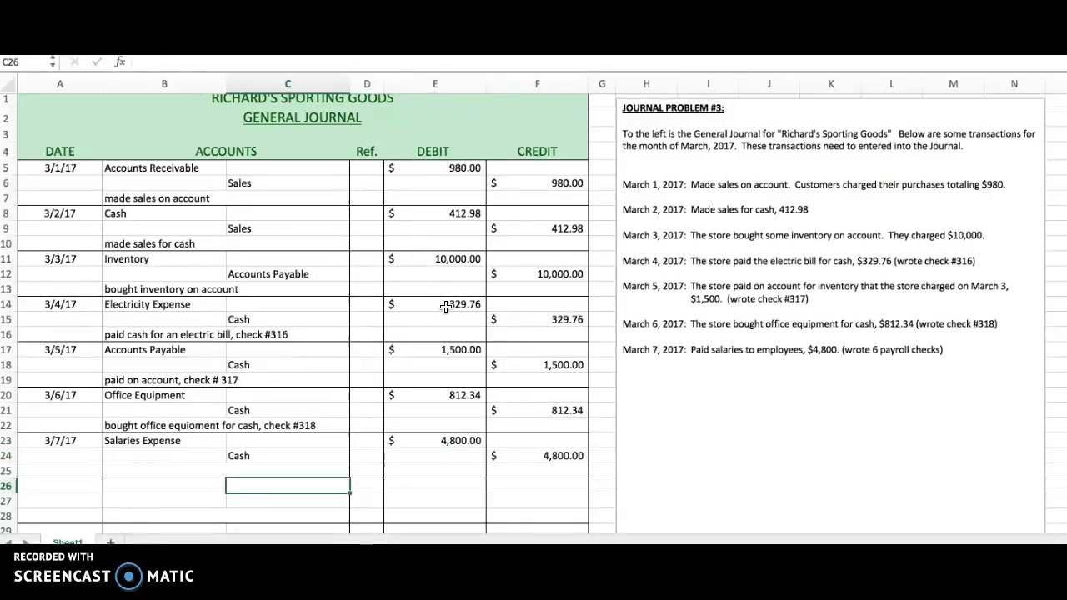
Confirm the Cash credit and add the explanation "paid salaries, payroll checks" in row 25 beneath the March 7 entry.
key(Up)
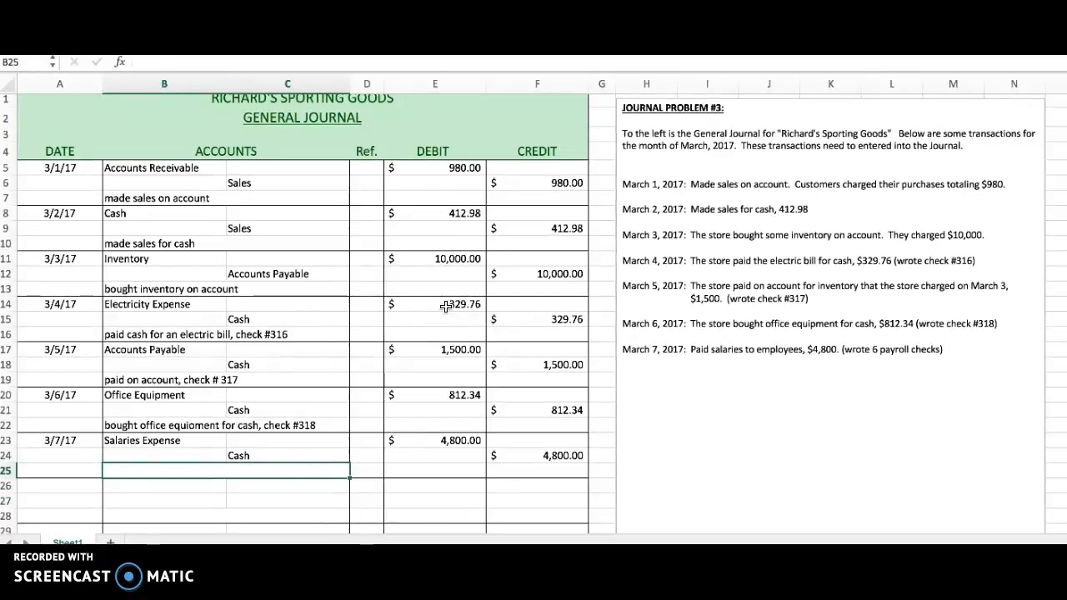
text(paid salries)
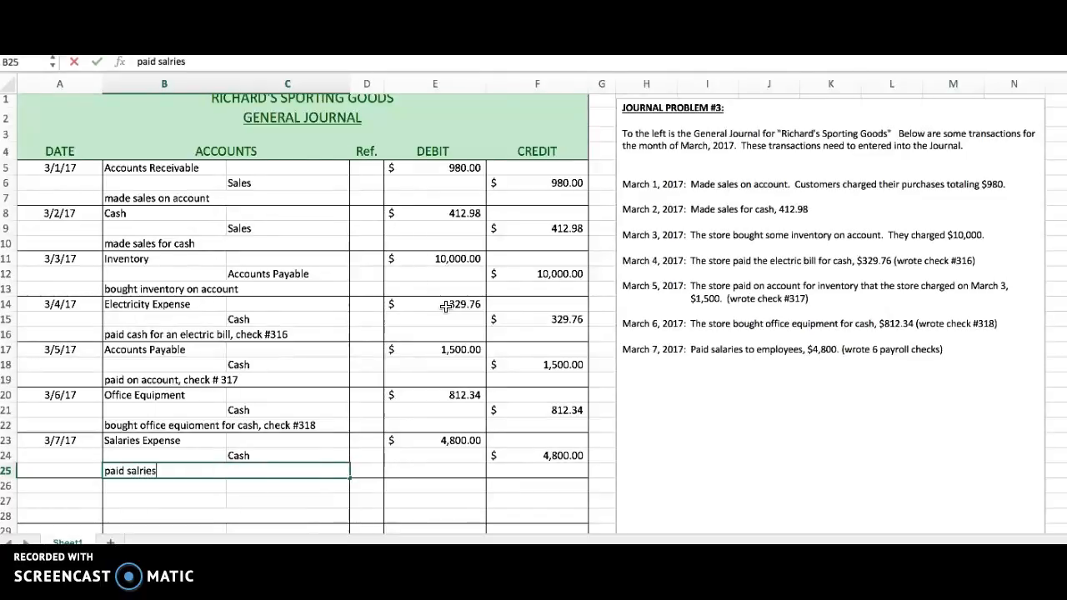
key(BackSpace)
key(BackSpace)
text(aries)
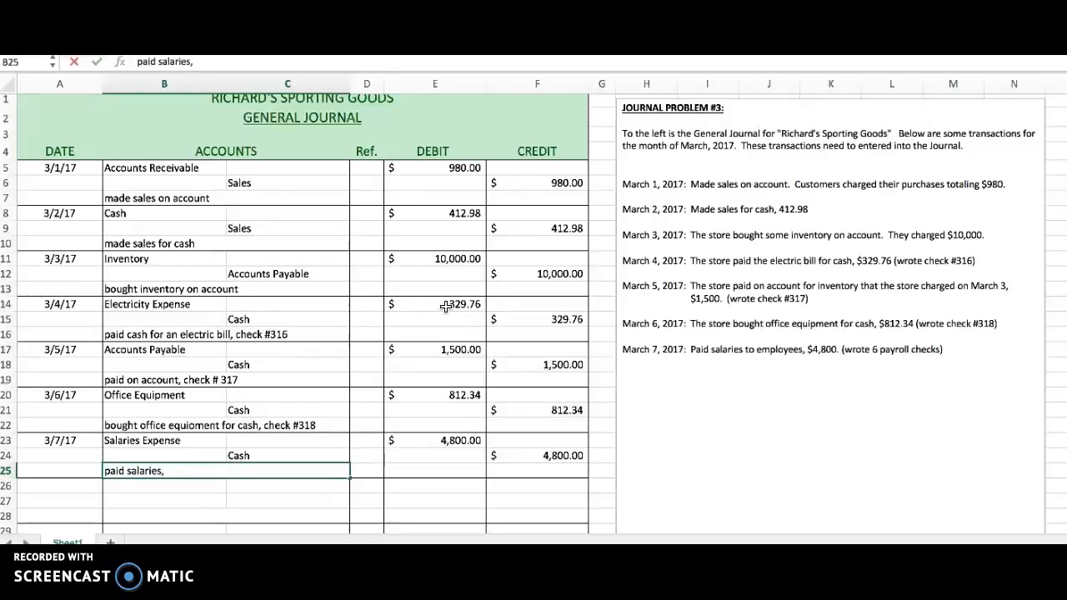
text(, payrio)
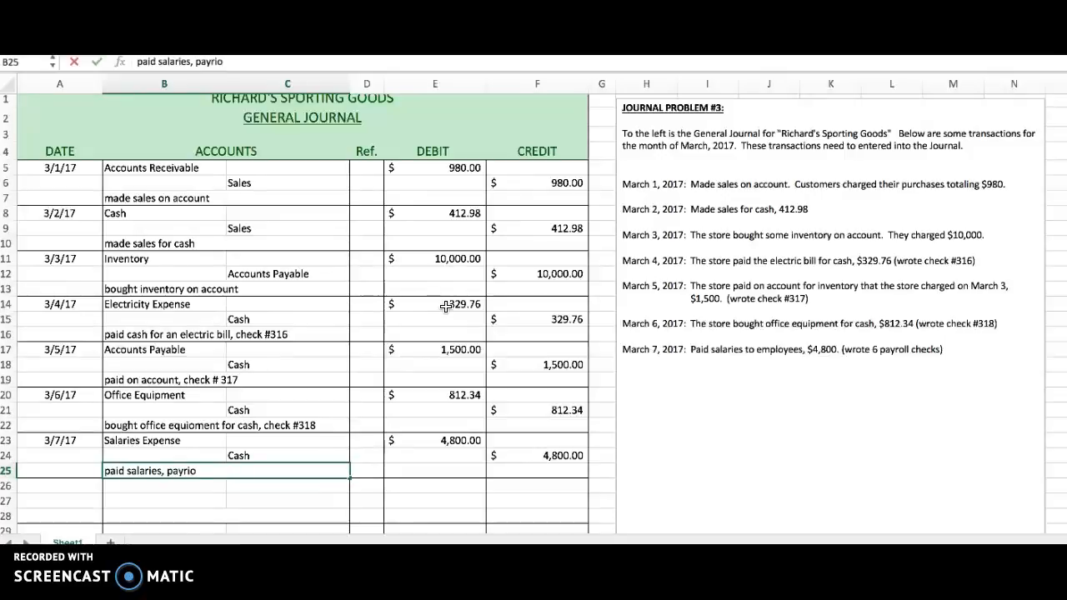
key(BackSpace)
text(oll check)
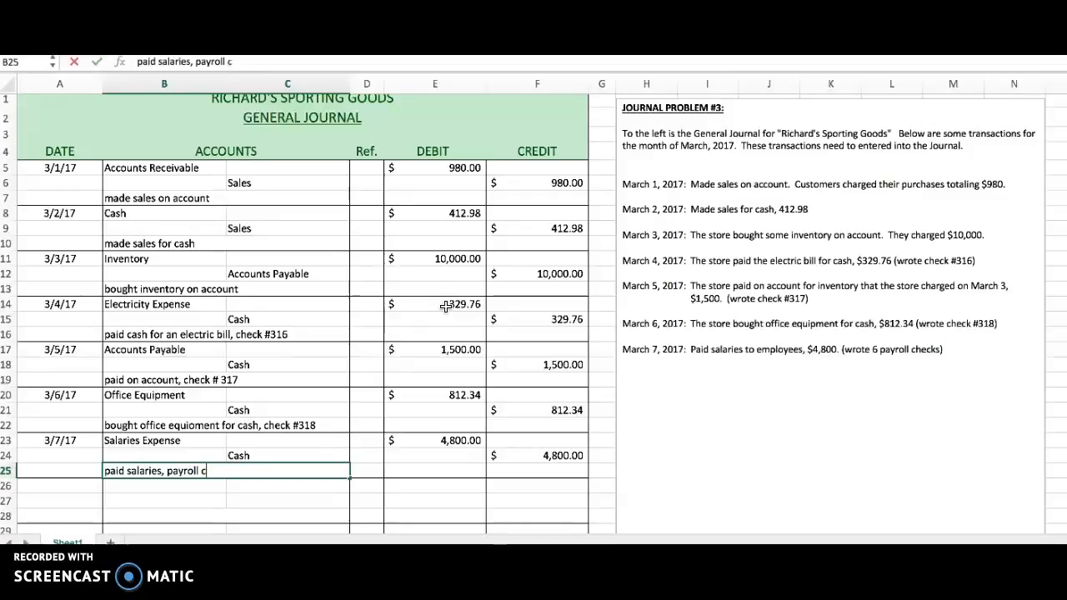
text(s)
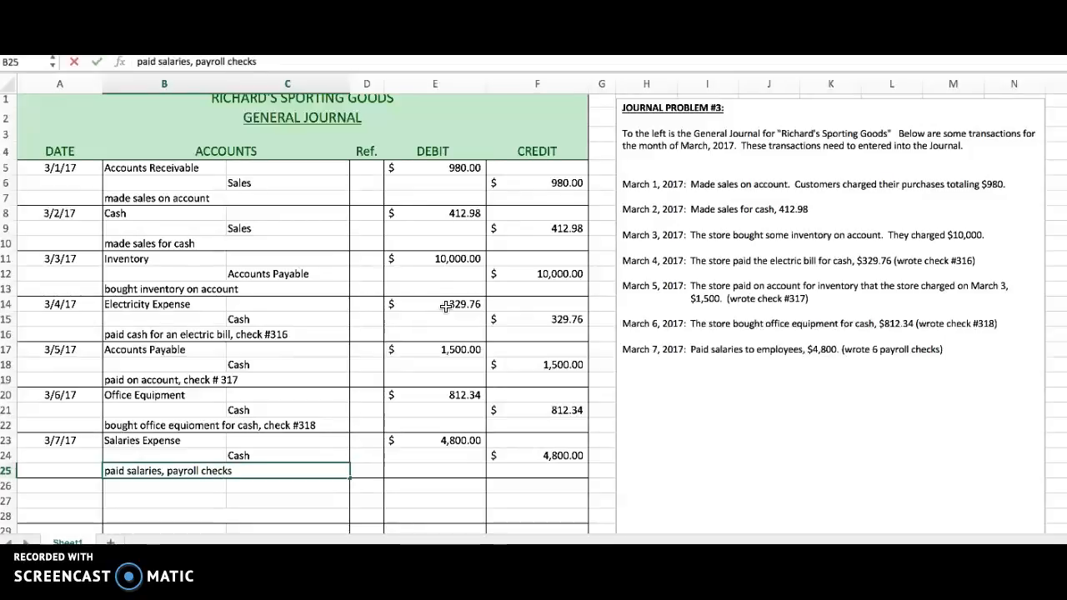
Insert the number 6 in the row 25 explanation so that it reads "paid salaries, 6 payroll checks".
click(168, 472)
text(6)
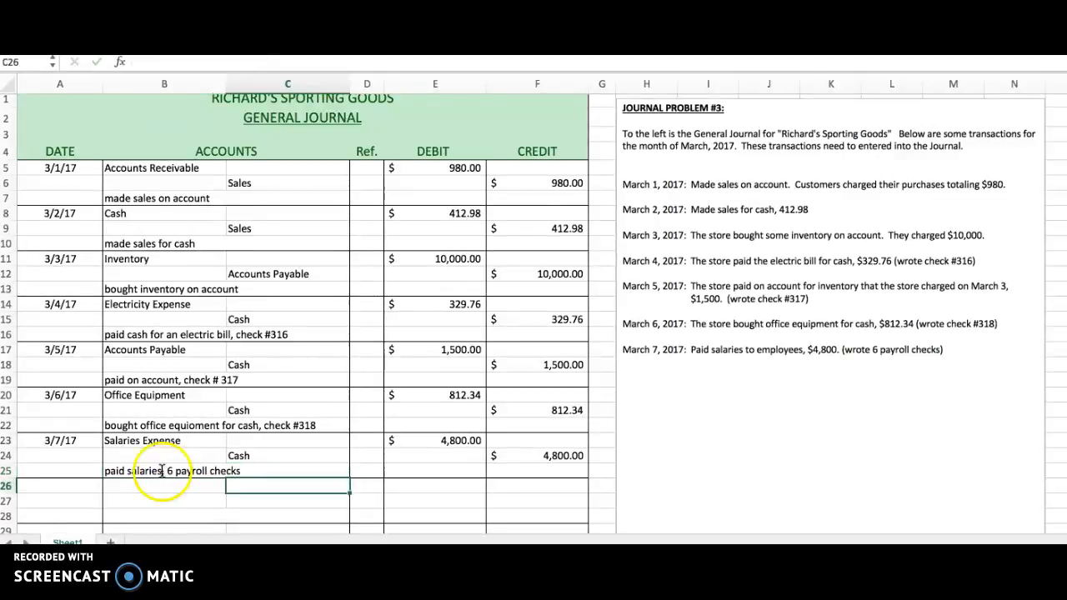
click(239, 479)
click(241, 471)
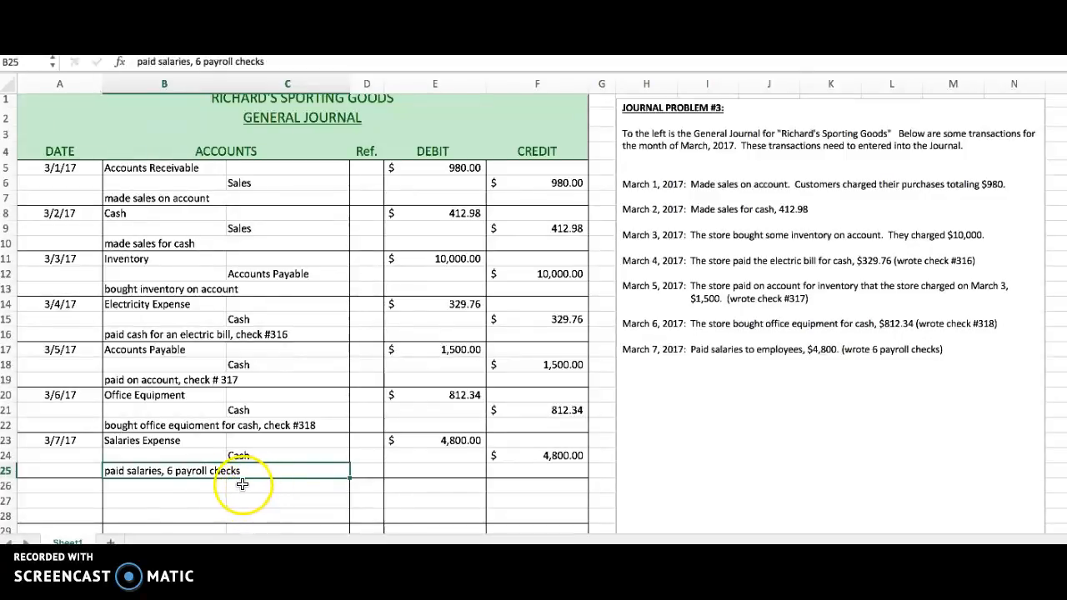
Review the accounts and amounts of the March 7 entry in rows 23 and 24, and return to the journal's title cell A1.
click(154, 439)
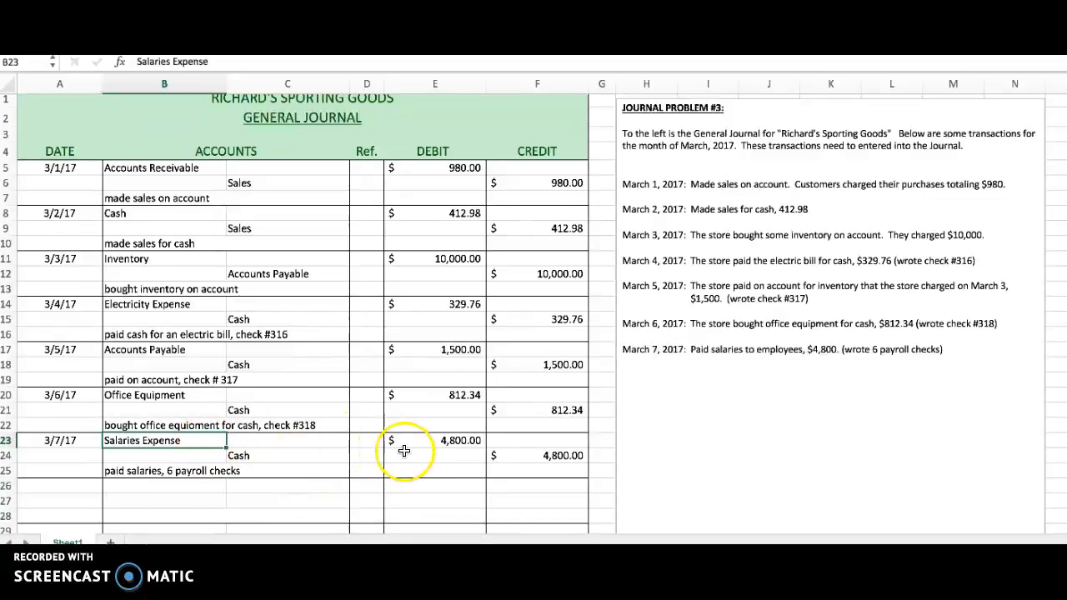
click(463, 441)
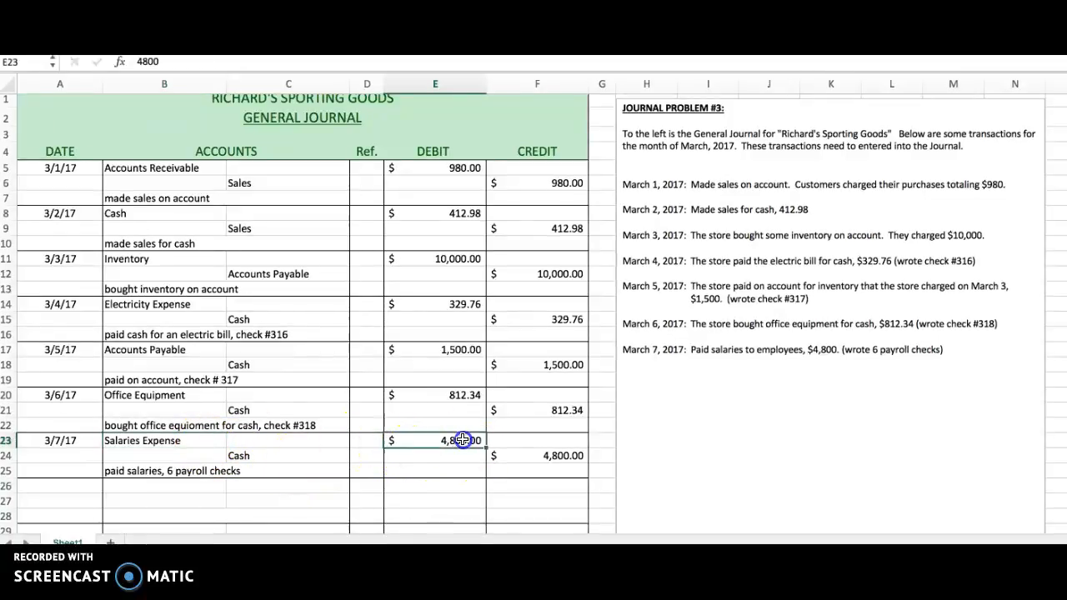
click(272, 457)
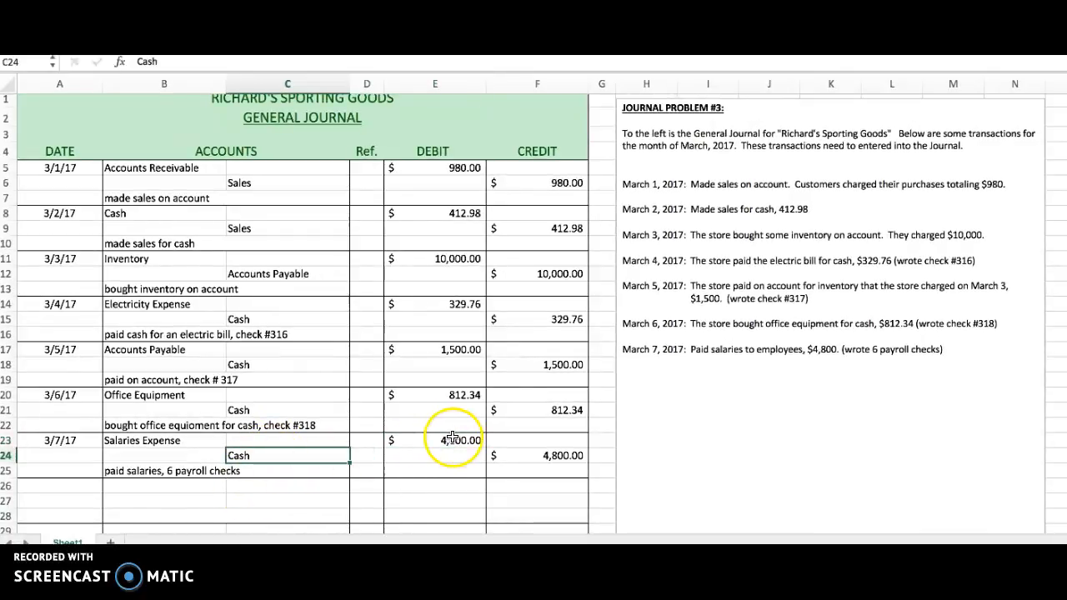
click(557, 455)
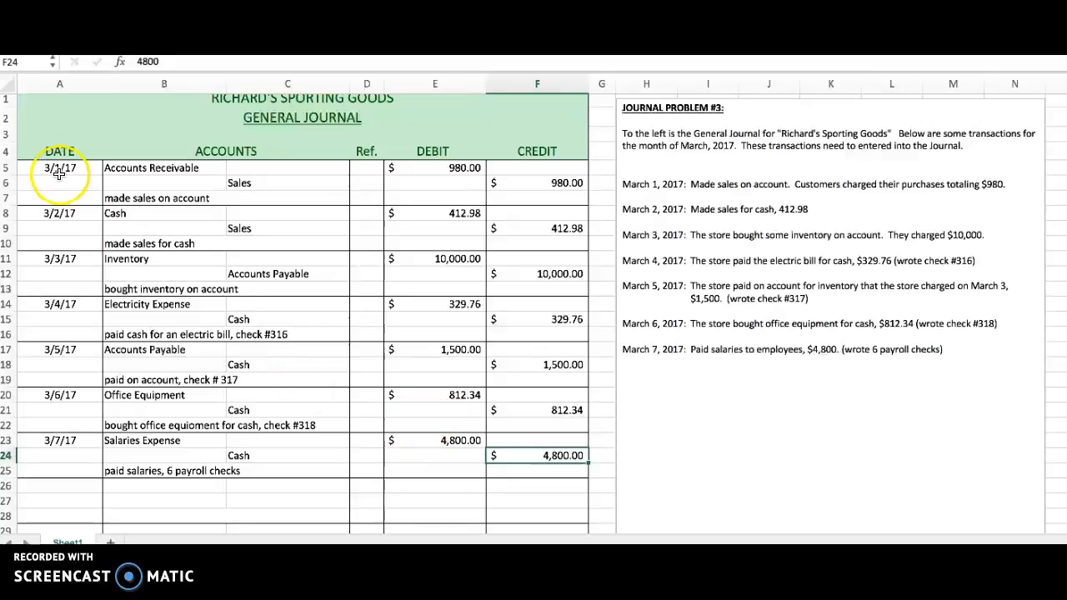
click(55, 100)
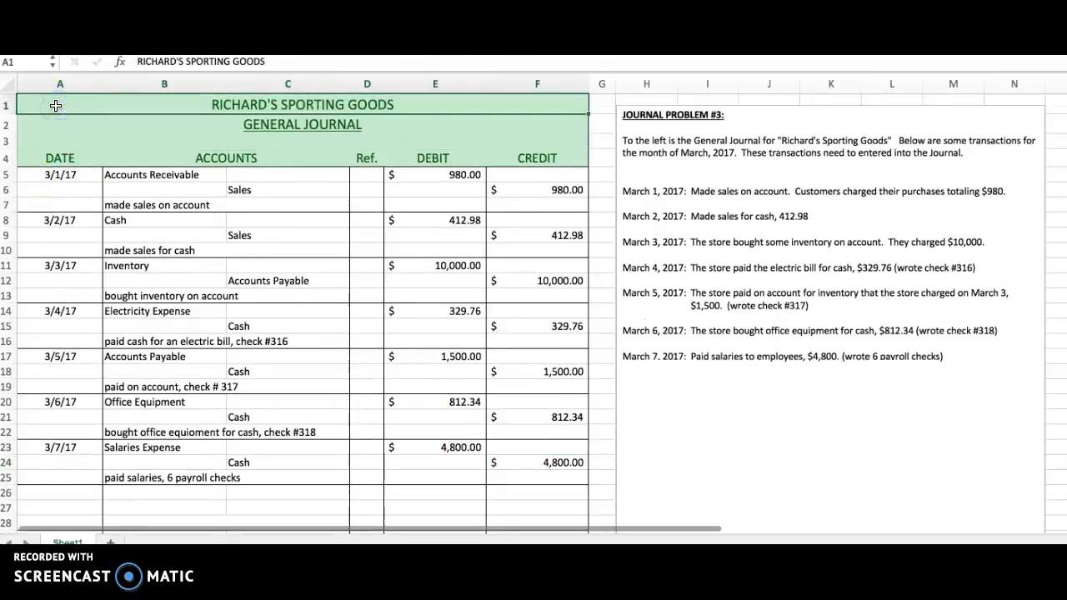